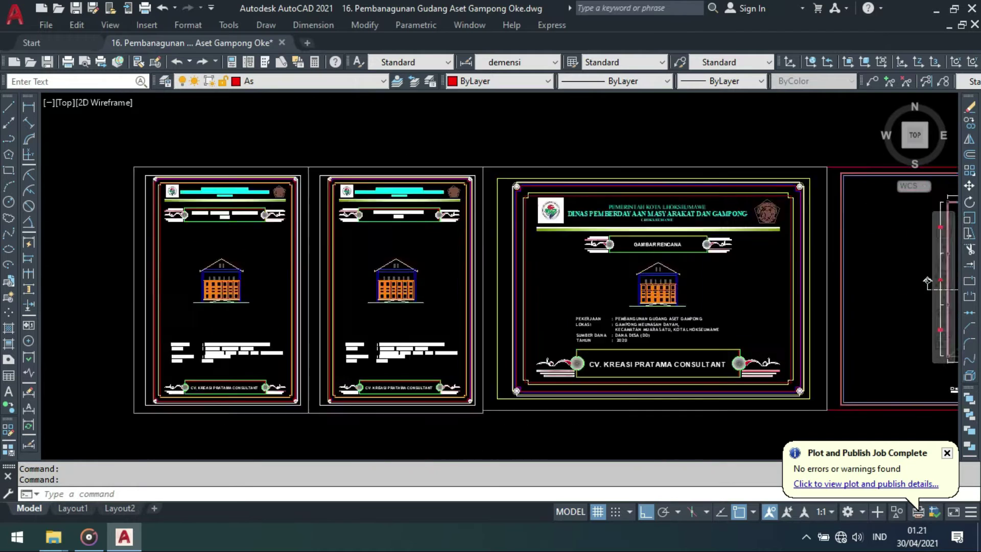
Step: Start a plot from model space with the EPSON L1300 Series printer on A4 210 x 297 mm paper
scroll(286, 303, "down", 2)
mouse_move(609, 305)
middle_mouse_down()
mouse_move(460, 285)
mouse_move(335, 287)
middle_mouse_up()
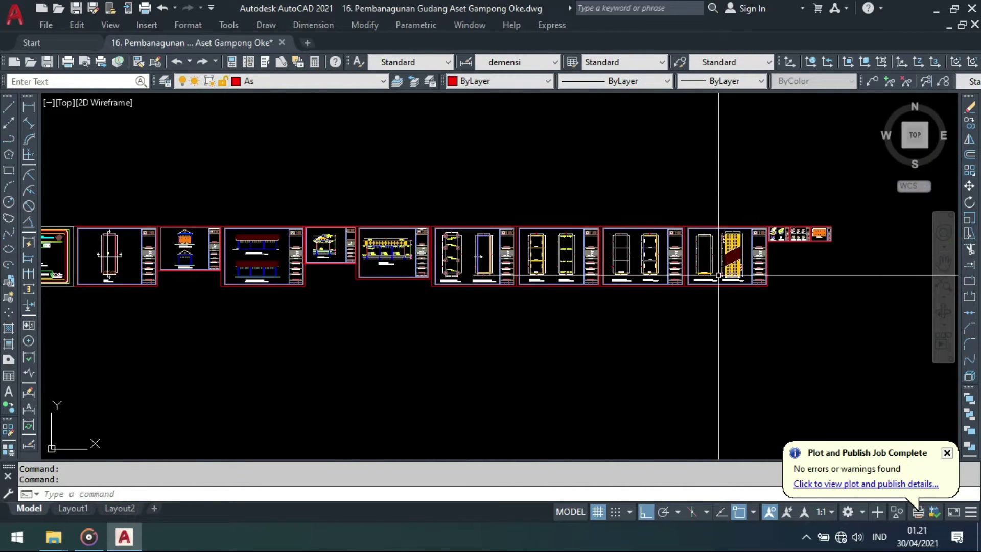
middle_click_drag(766, 267, 553, 259)
scroll(654, 227, "up", 5)
scroll(419, 206, "up", 4)
mouse_move(470, 216)
middle_mouse_down()
mouse_move(419, 207)
mouse_move(462, 244)
middle_mouse_up()
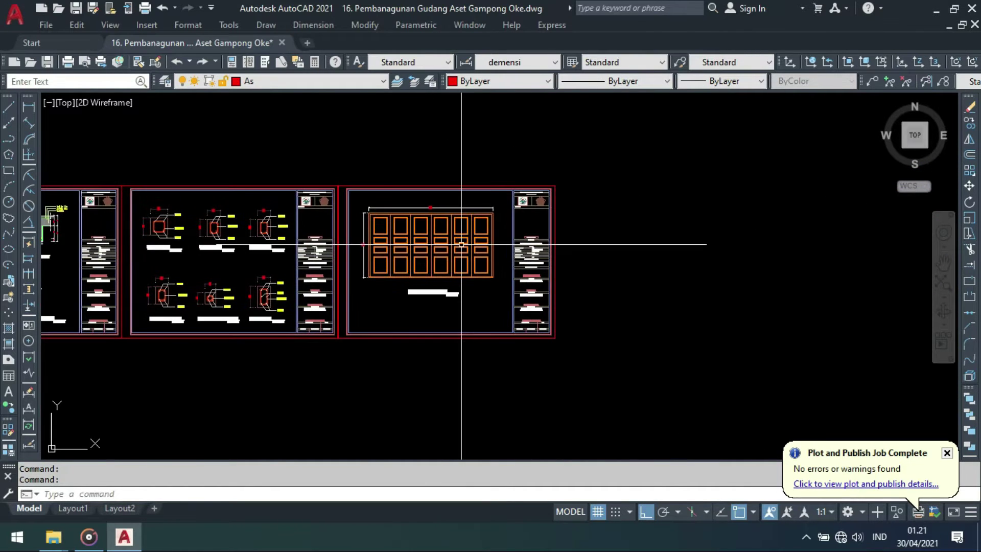
key("ctrl+p")
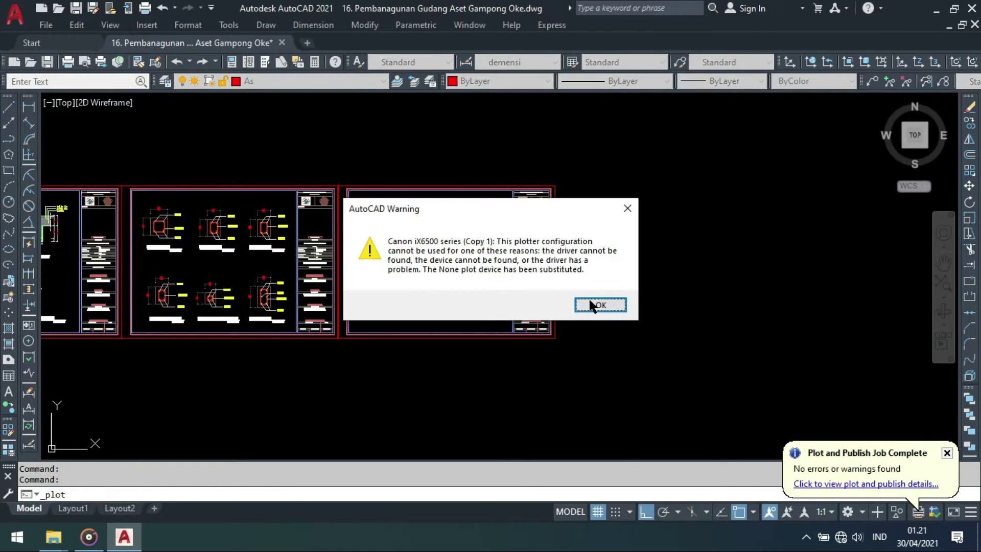
left_click(595, 304)
left_click(380, 162)
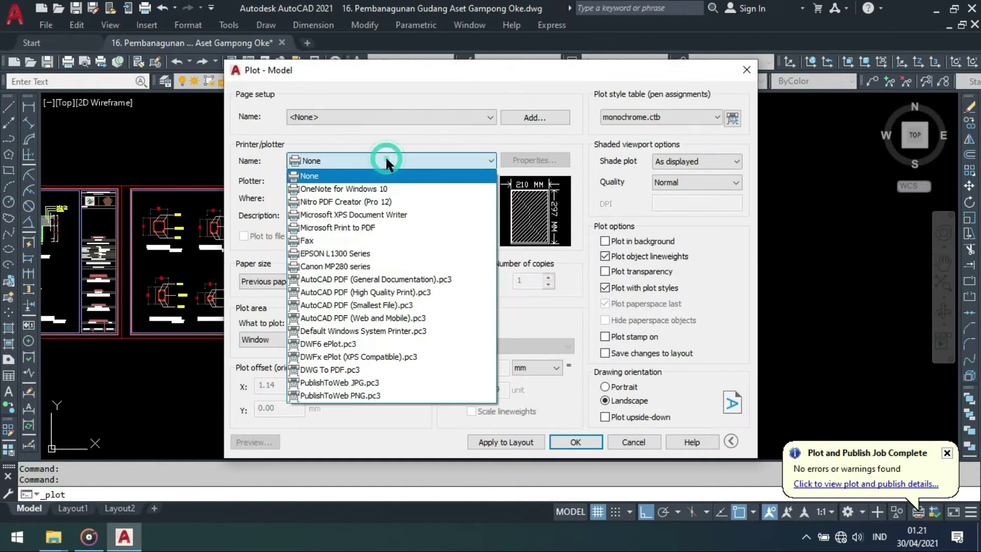
left_click(352, 254)
left_click(269, 279)
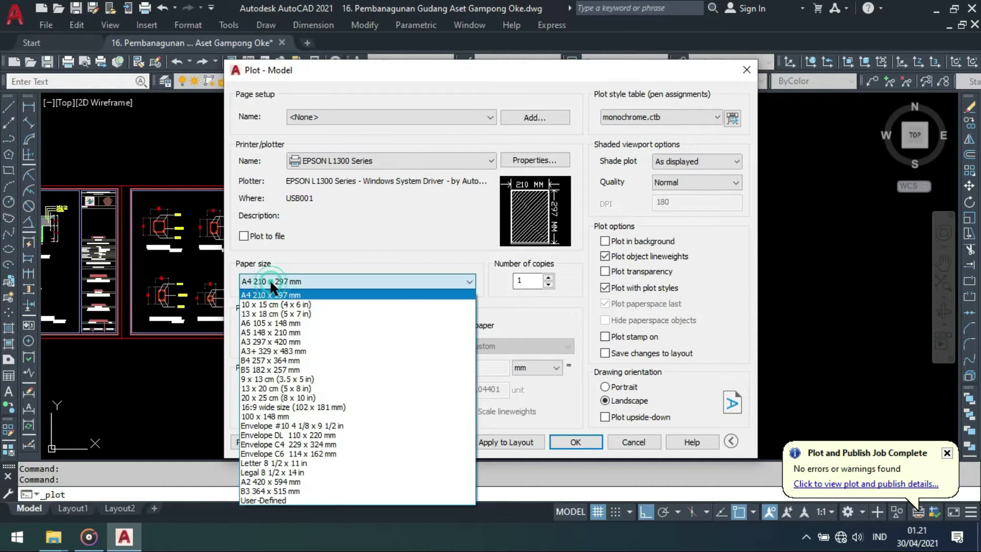
left_click(264, 296)
Step: Set the plot area to a window around the outer frame of the Detail Pintu Plat Besi sheet
left_click(366, 339)
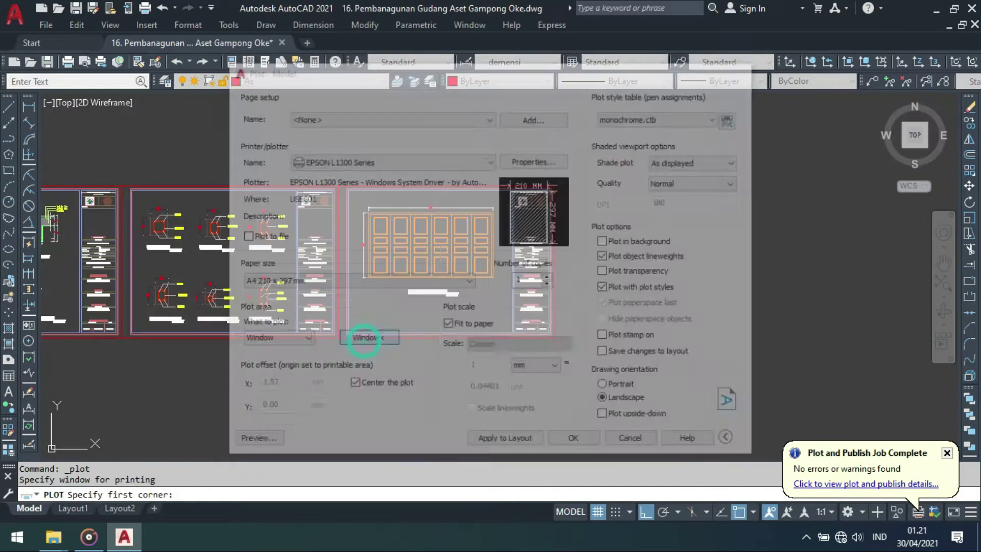
scroll(340, 219, "up", 5)
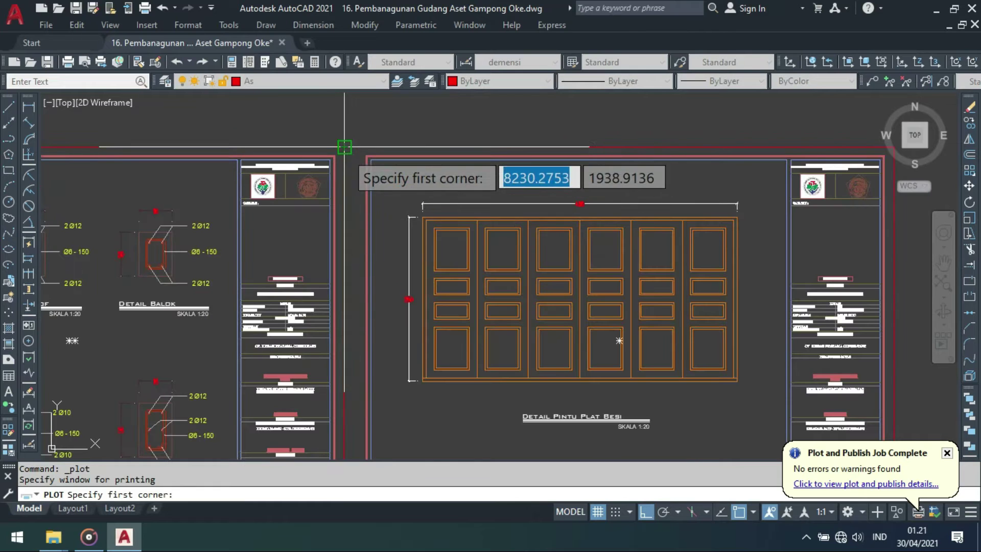
left_click(344, 147)
scroll(574, 267, "down", 3)
scroll(709, 402, "up", 3)
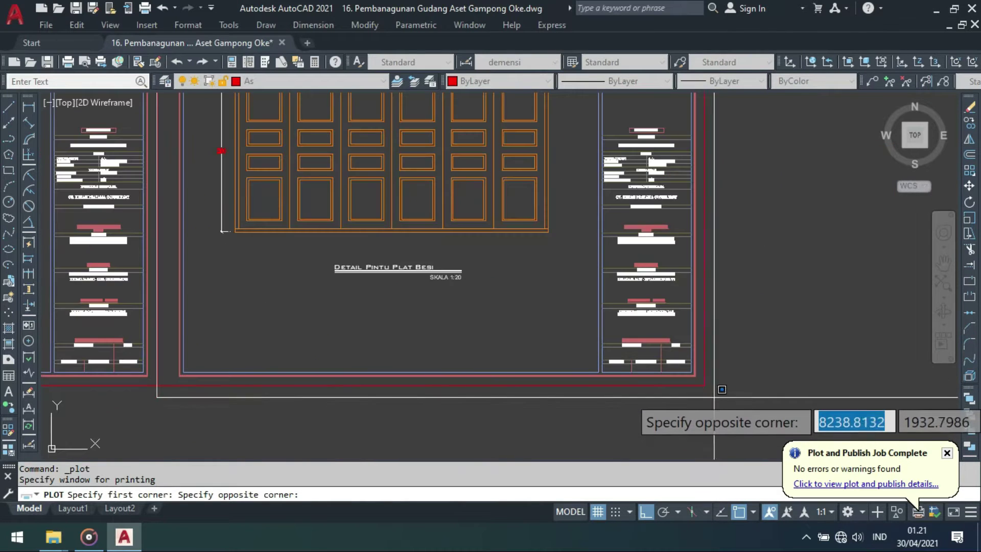
left_click(705, 380)
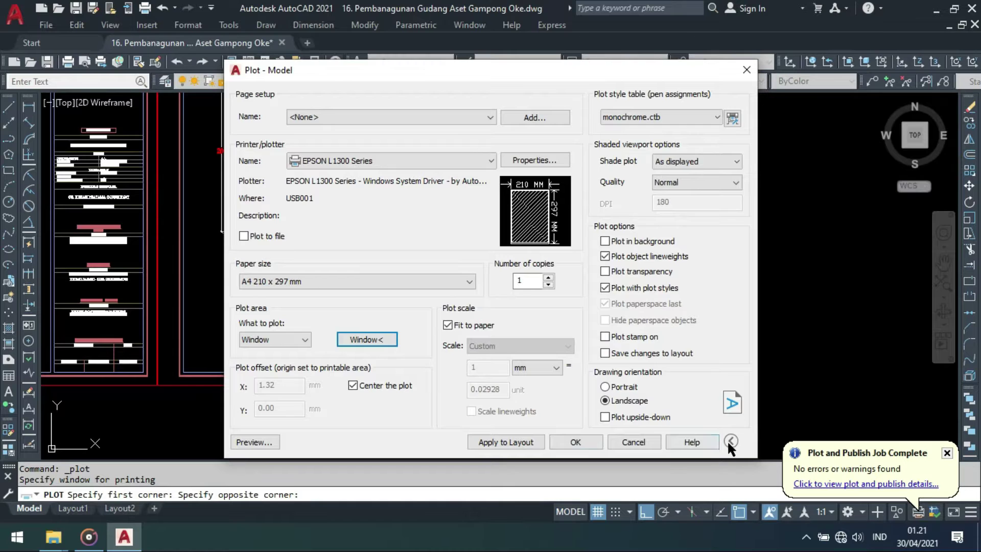
Step: Turn on upside-down plotting and keep monochrome.ctb as the plot style table
left_click(730, 441)
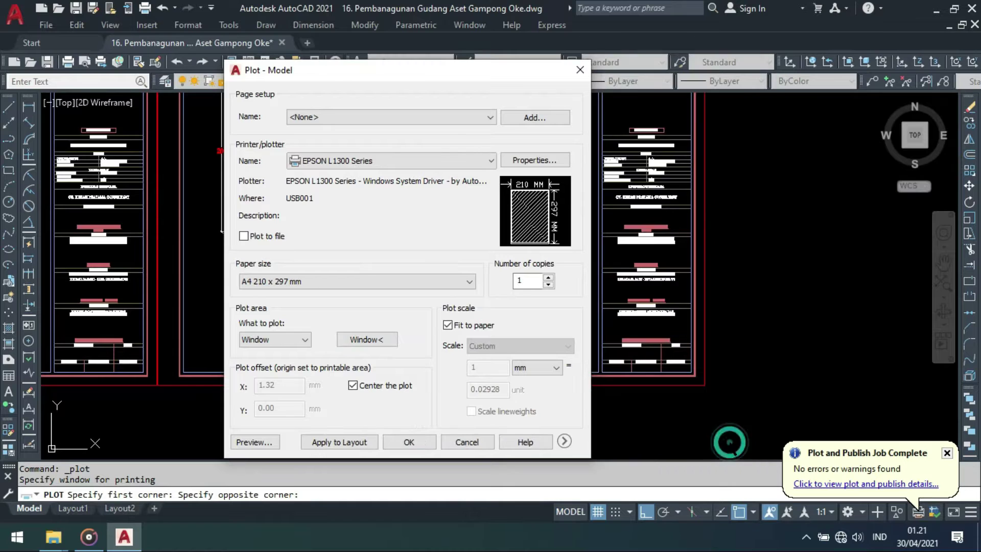
left_click(565, 440)
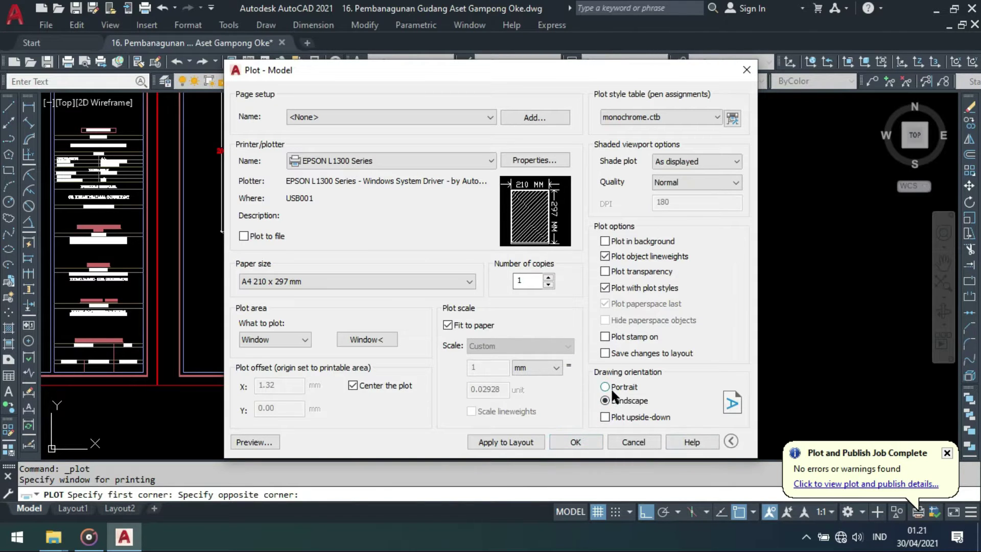
left_click(609, 415)
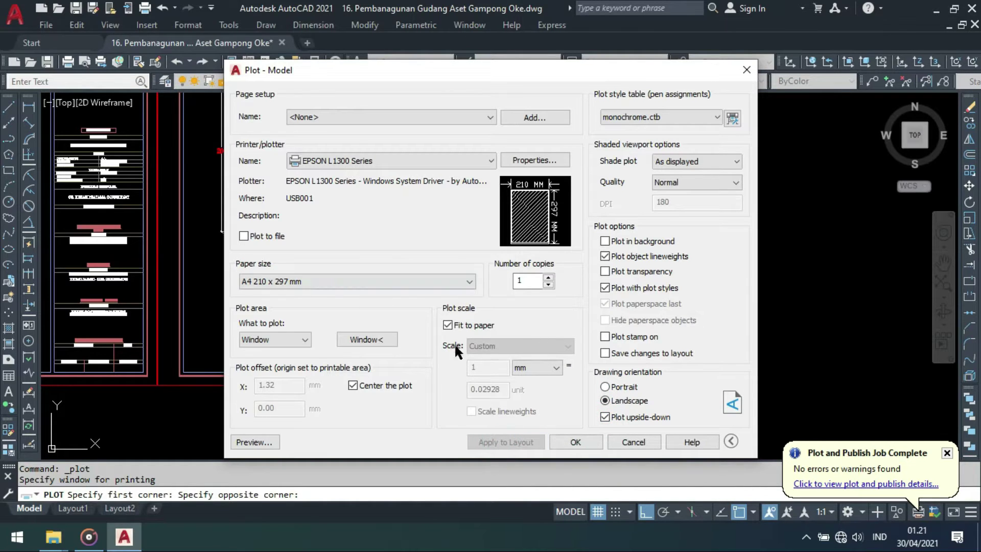
left_click(635, 117)
left_click(636, 116)
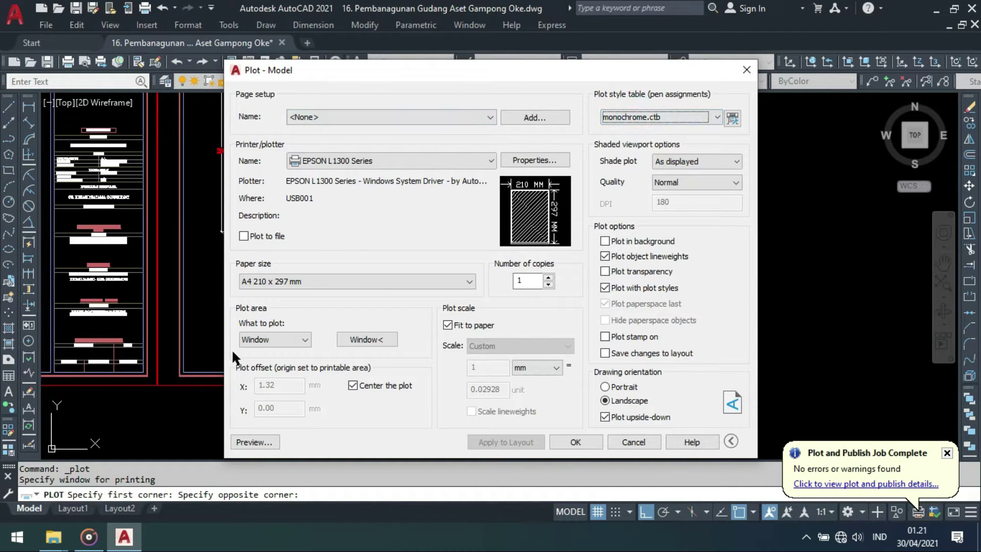
Step: Preview the Detail Pintu Plat Besi sheet, inspect it up close and send it to the printer
left_click(254, 442)
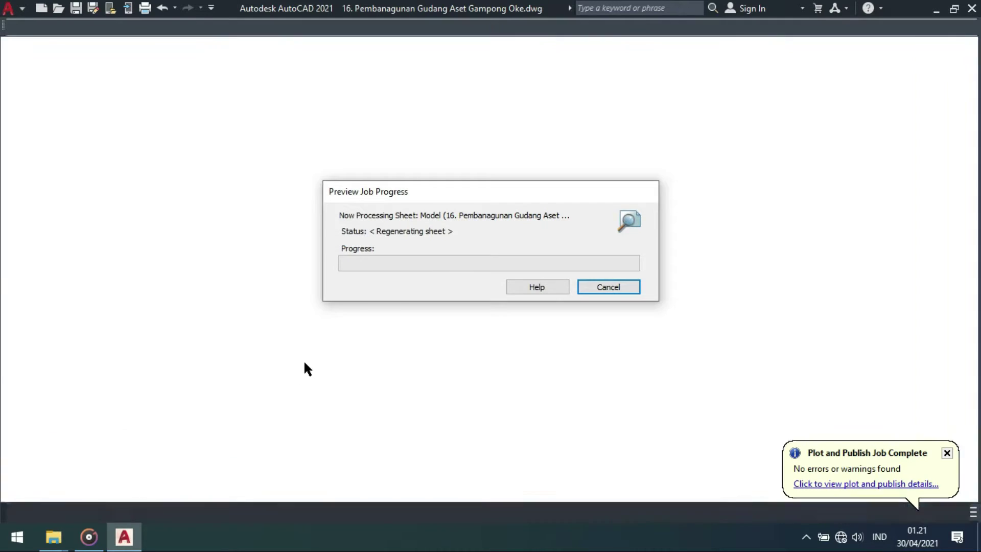
scroll(408, 200, "up", 2)
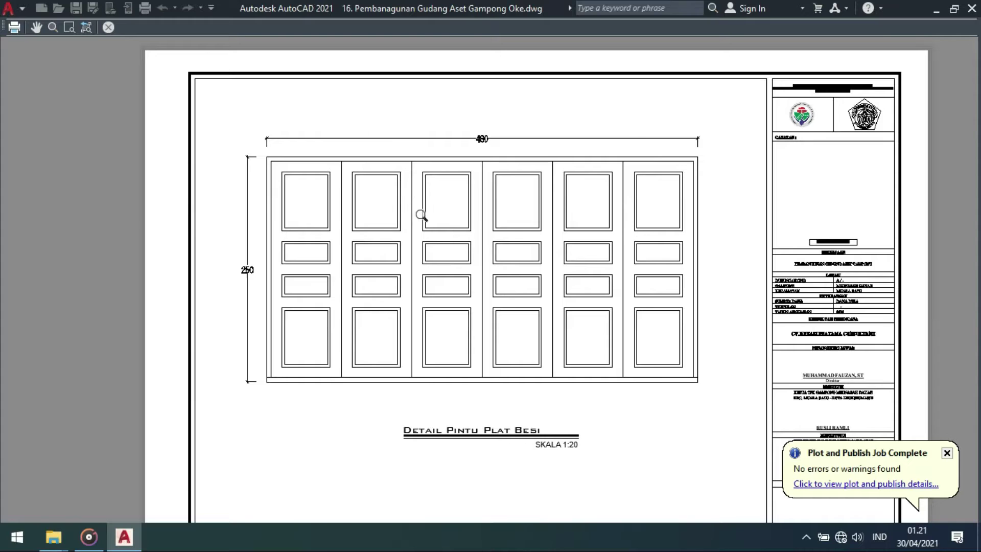
scroll(423, 216, "down", 2)
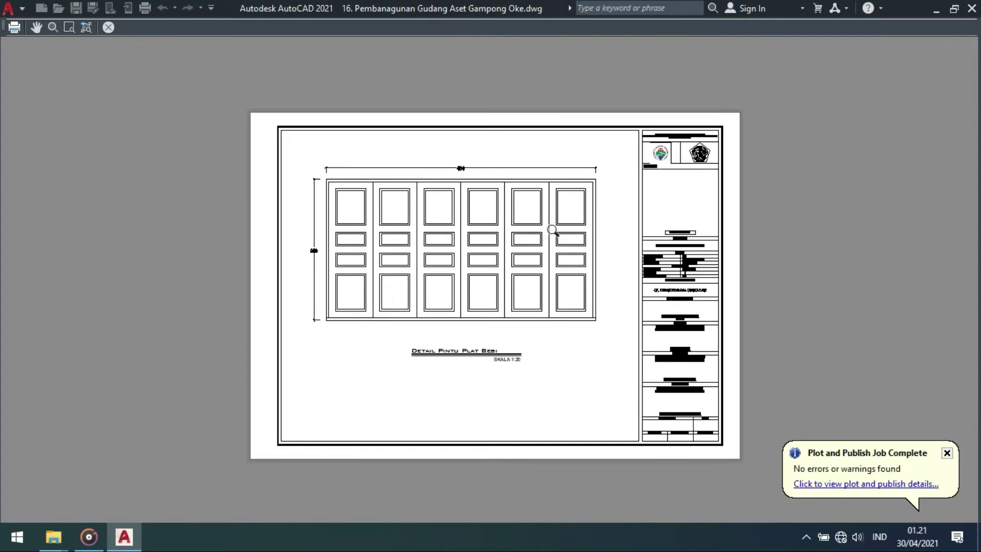
left_click(14, 28)
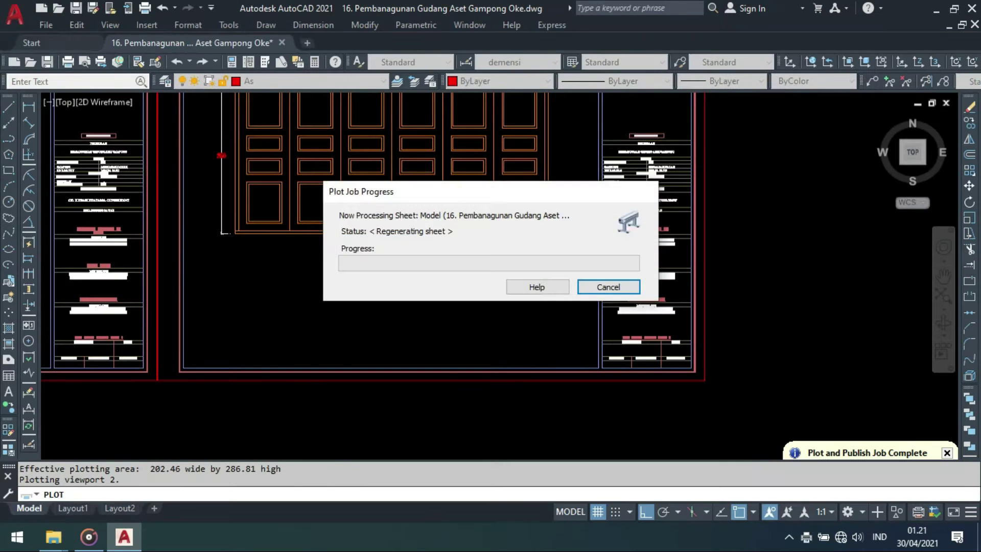
Step: Plot the sheet of column, sloof and beam details with a plot window around its outer frame
scroll(590, 331, "down", 5)
middle_click_drag(299, 317, 412, 320)
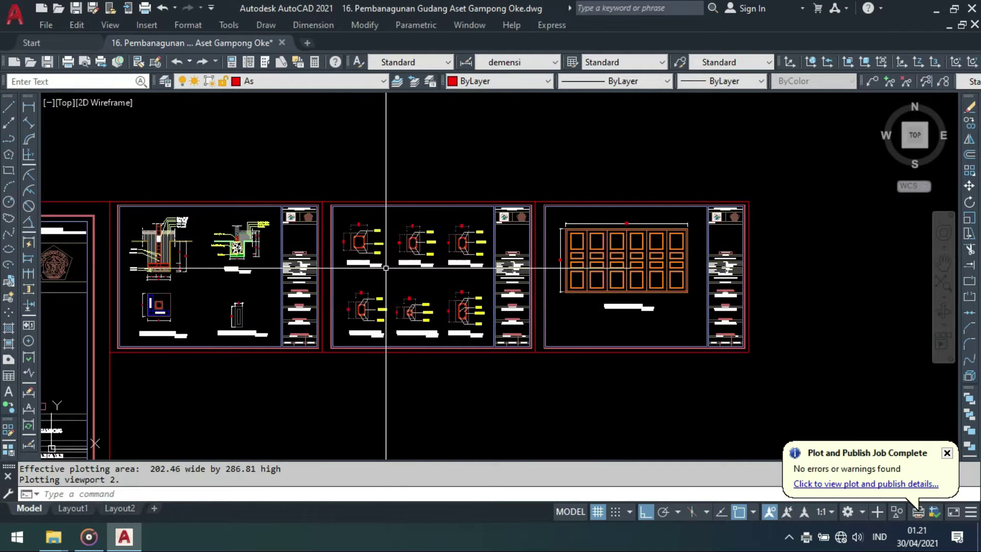
key("ctrl+p")
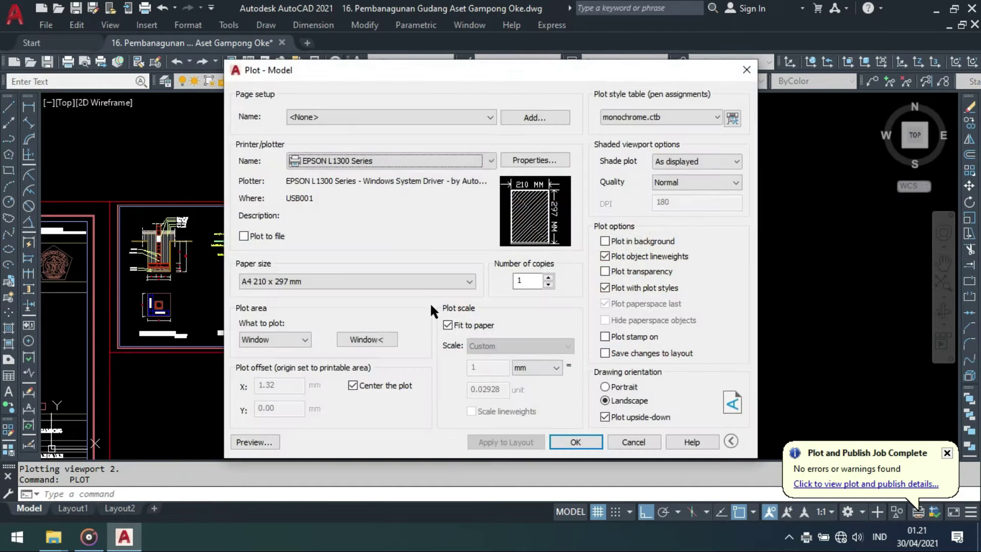
left_click(371, 338)
scroll(327, 164, "up", 6)
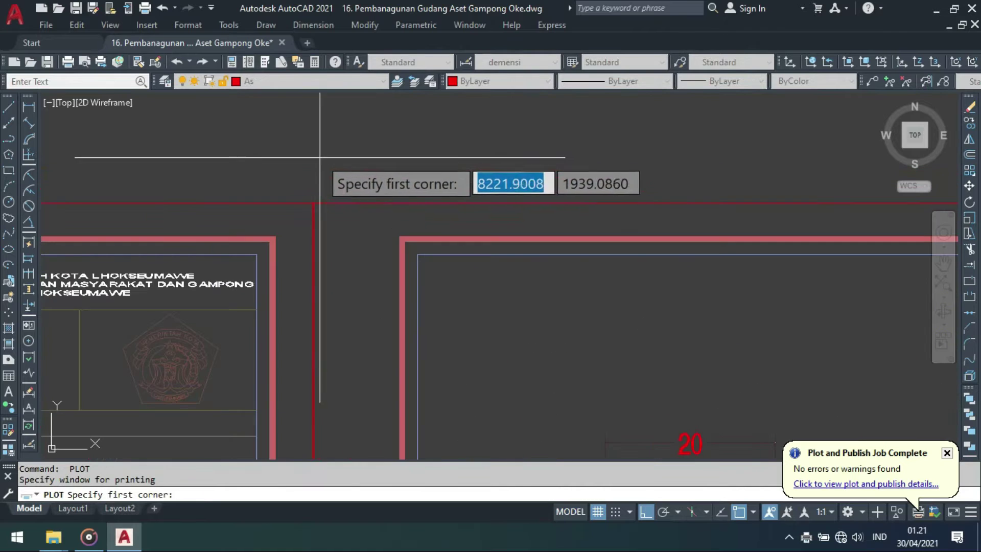
left_click(318, 204)
scroll(317, 204, "down", 5)
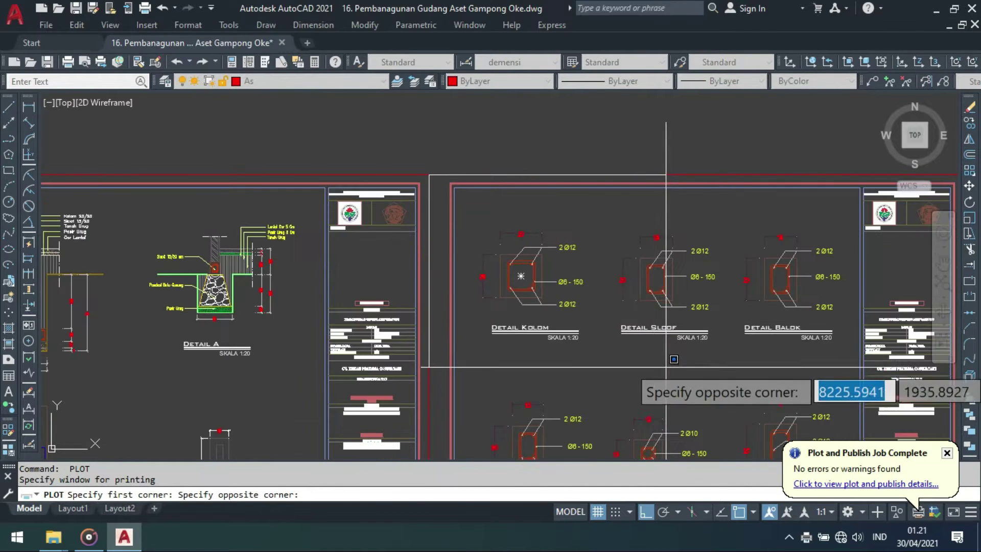
middle_click_drag(666, 366, 376, 209)
scroll(409, 225, "down", 2)
scroll(580, 366, "up", 4)
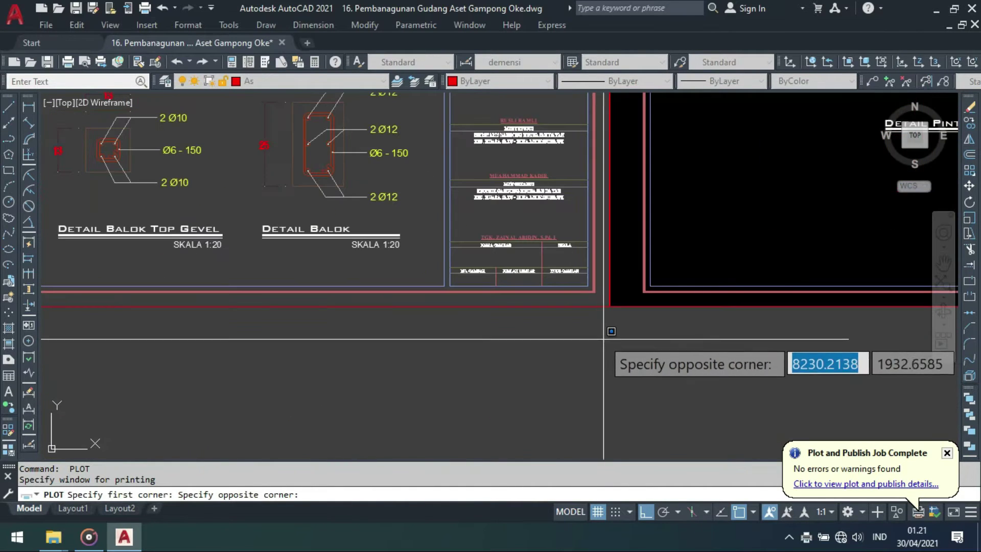
left_click(609, 305)
left_click(572, 442)
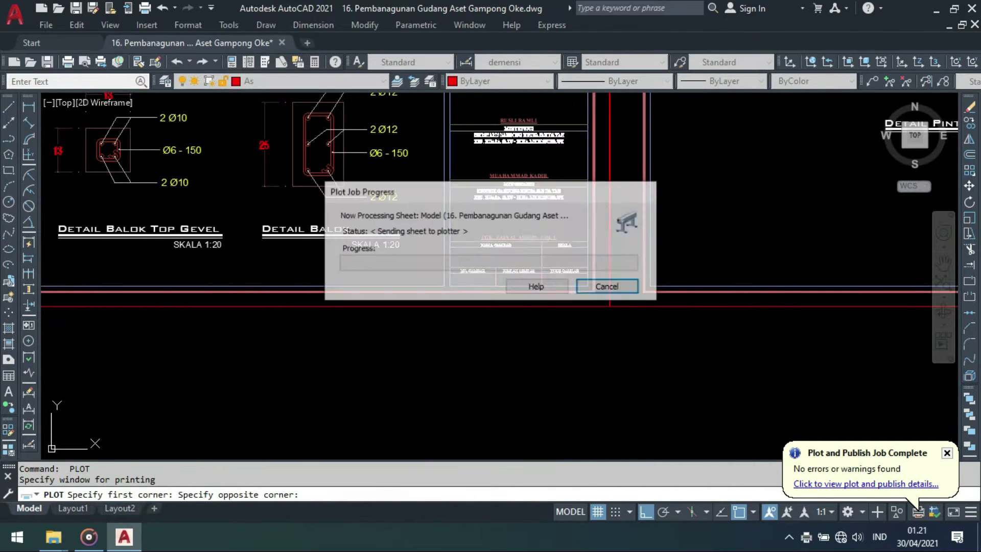
Step: Window the Detail Pondasi Tapak and Detail Batu Kerawang sheet as the plot area, then preview and print it
scroll(657, 361, "down", 5)
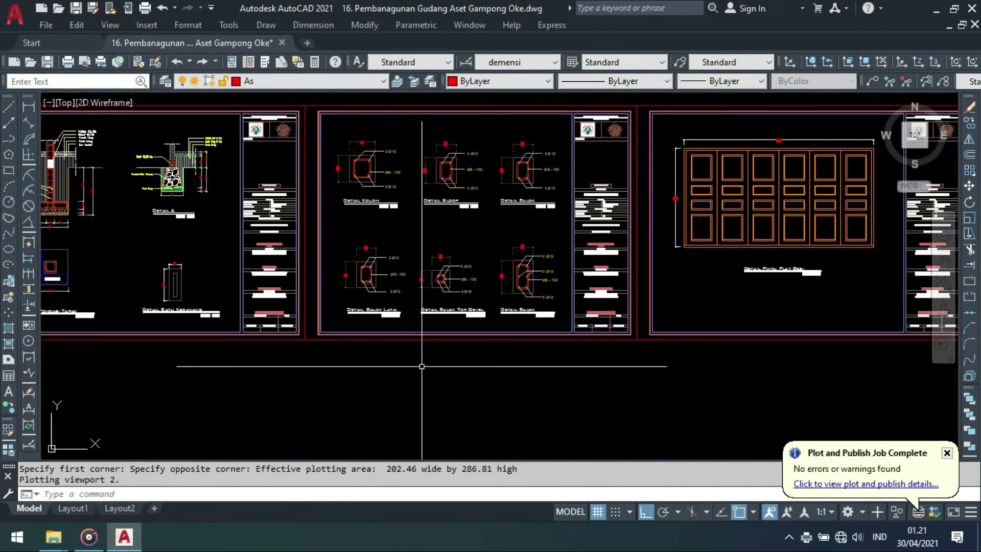
middle_click_drag(282, 308, 446, 339)
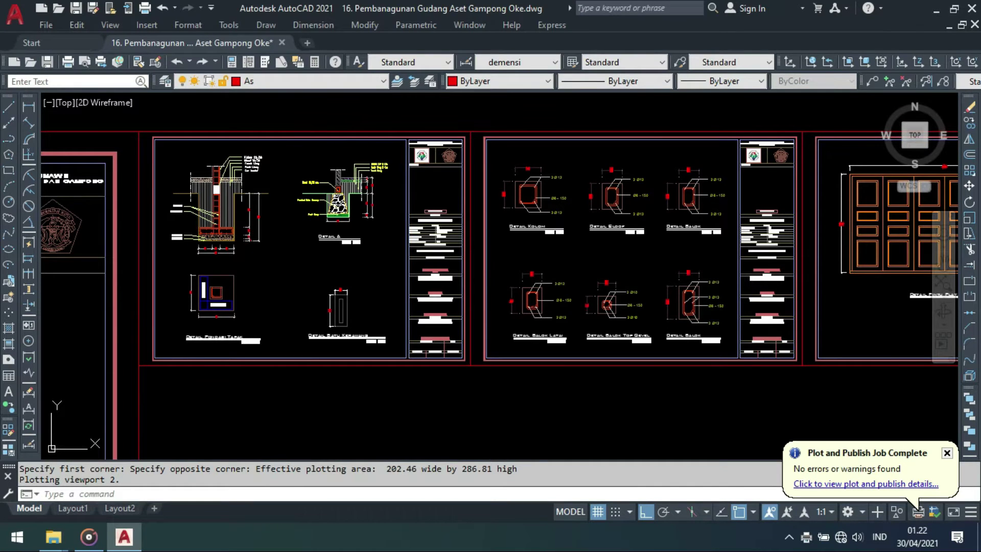
key("ctrl+p")
left_click(370, 335)
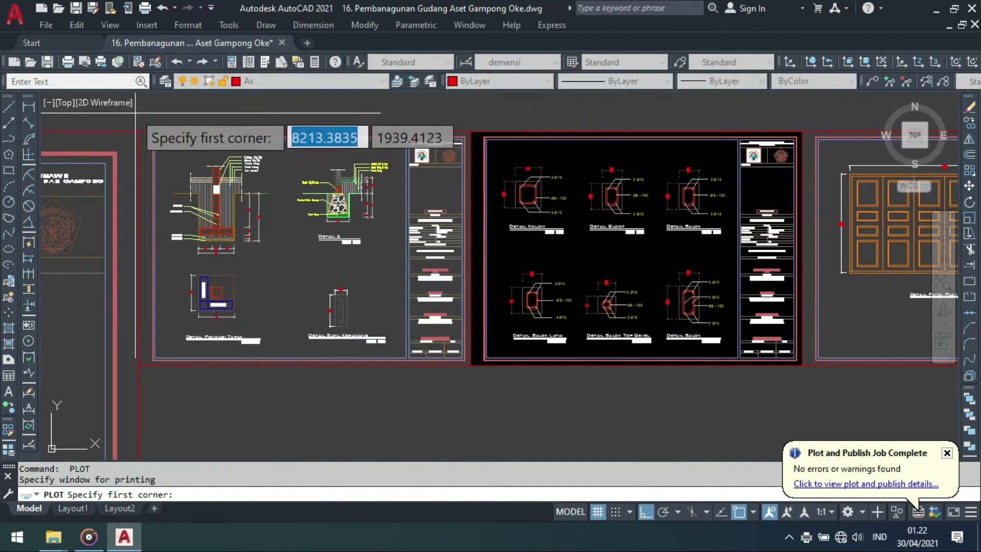
left_click(142, 131)
scroll(443, 395, "up", 2)
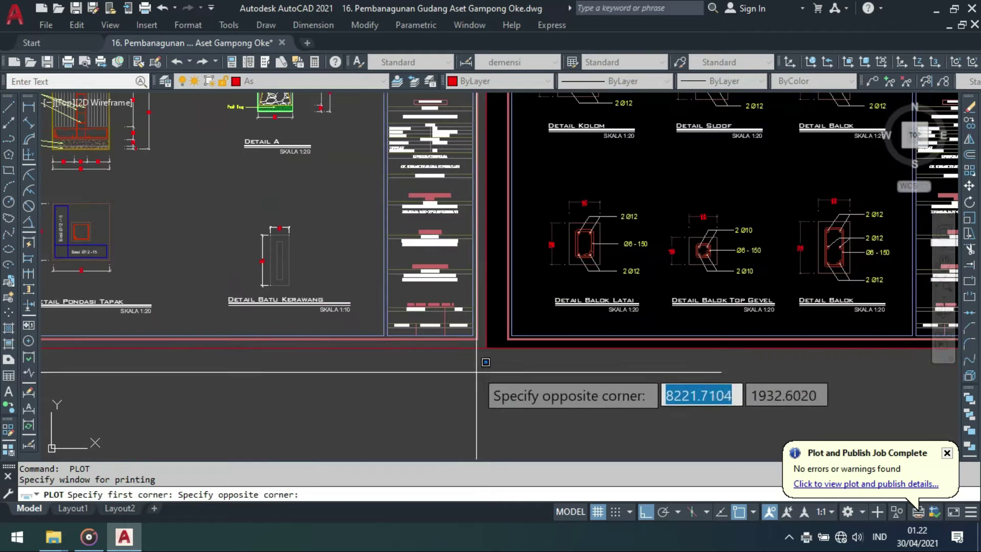
left_click(482, 345)
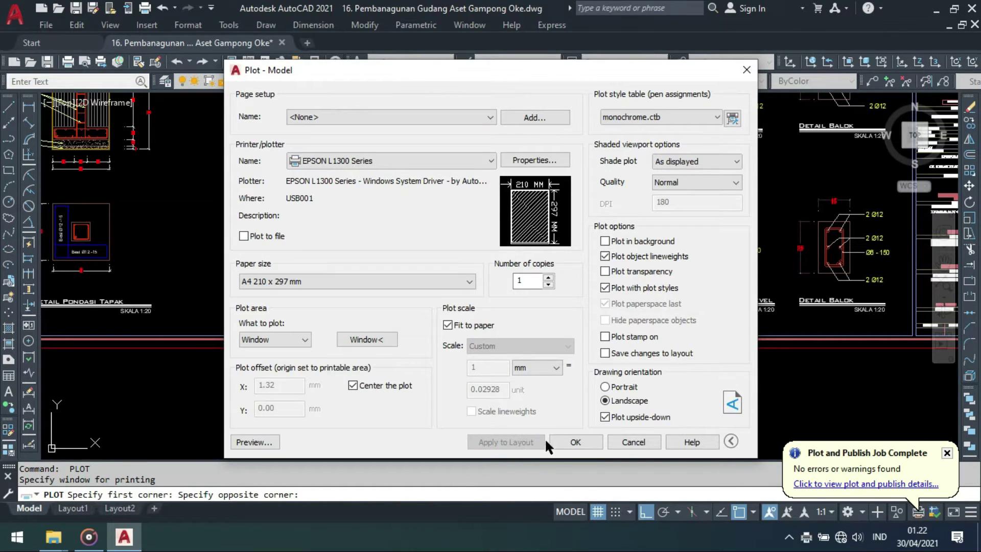
left_click(254, 442)
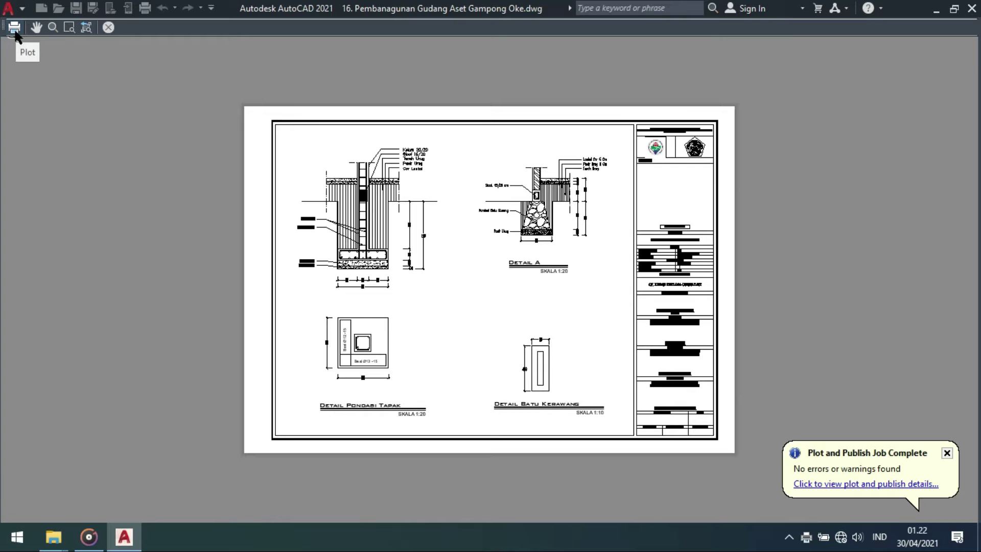
left_click(16, 31)
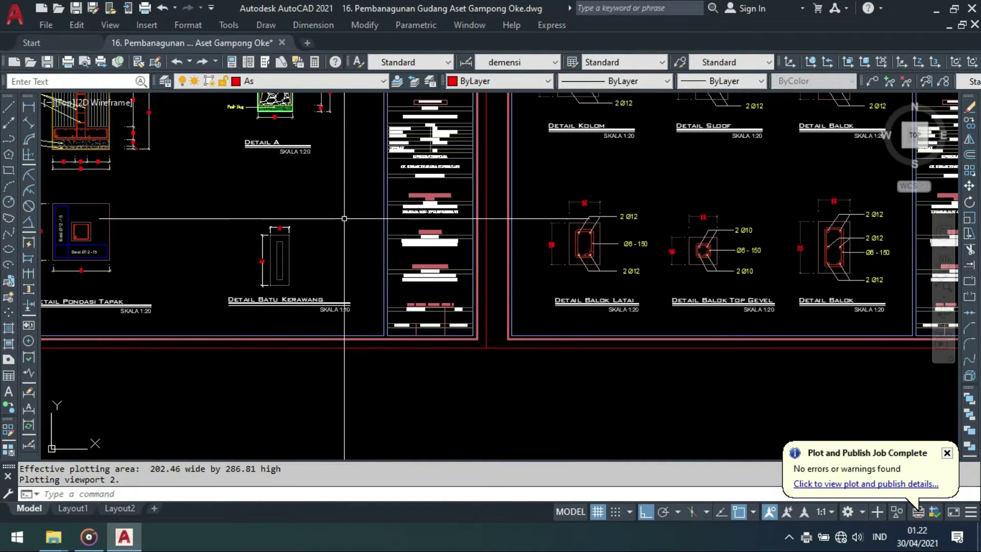
Step: Start another plot with a window around the Denah Balok Top Gevel and Denah Rangka Atap sheet
scroll(594, 308, "down", 4)
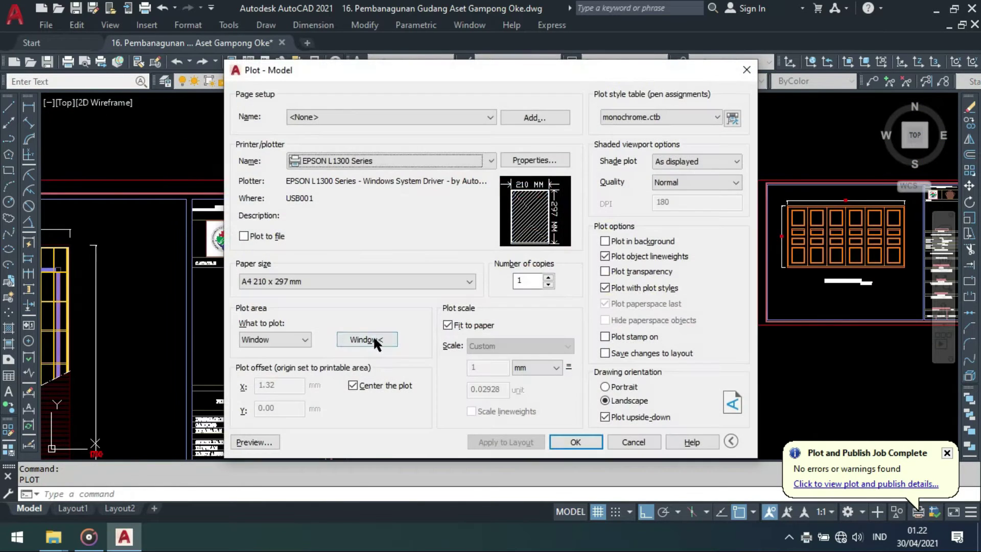
left_click(372, 336)
middle_click_drag(287, 259, 656, 212)
scroll(530, 214, "down", 2)
middle_click_drag(328, 259, 410, 237)
scroll(210, 136, "up", 1)
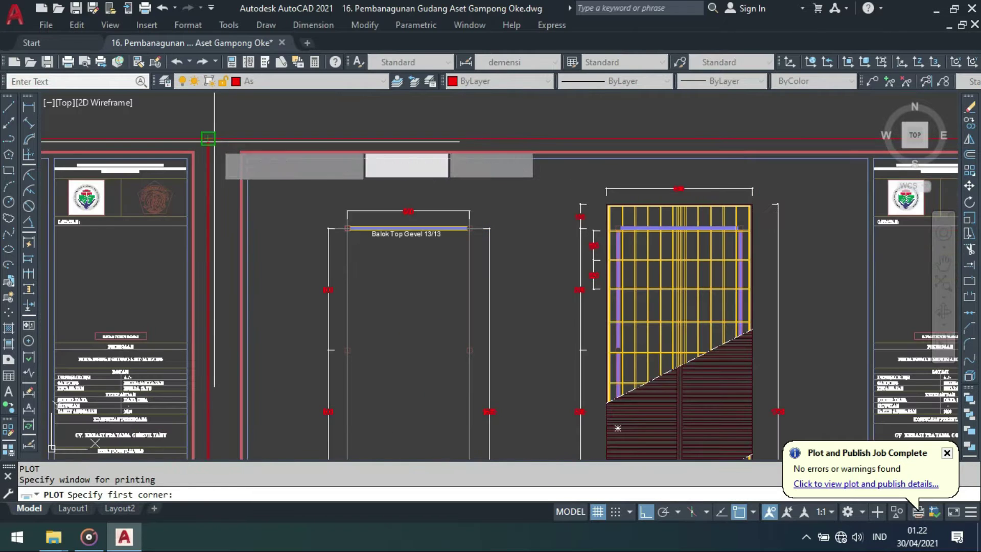
left_click(208, 139)
scroll(404, 227, "down", 2)
scroll(475, 306, "down", 1)
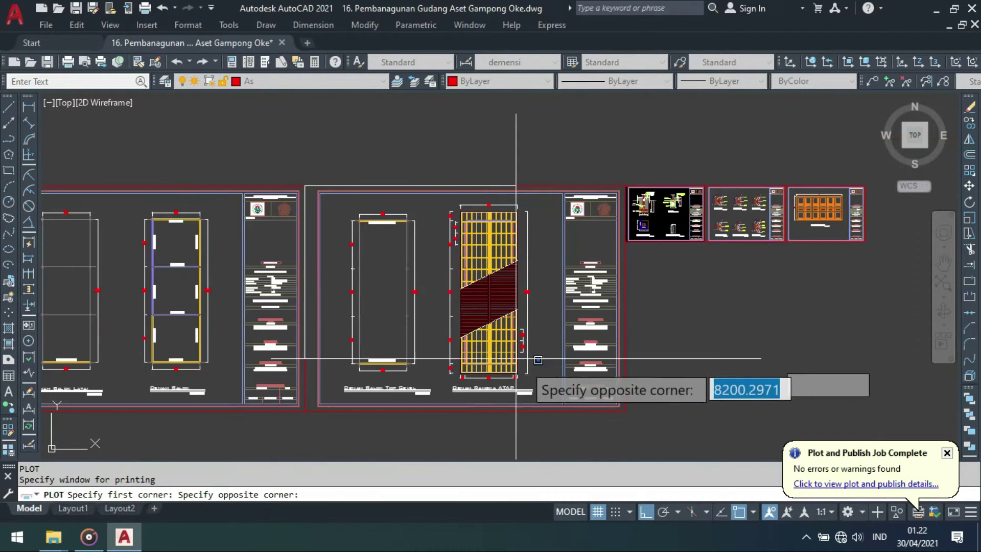
left_click(626, 412)
Step: Apply the plot settings to the layout, then preview and print the Denah Balok Top Gevel and Denah Rangka Atap sheet
left_click(509, 438)
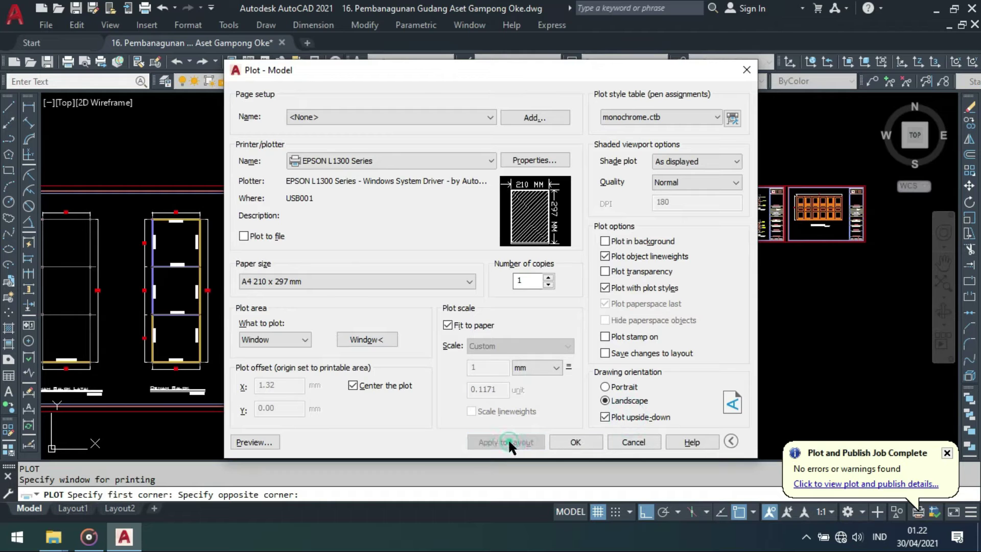
left_click(254, 442)
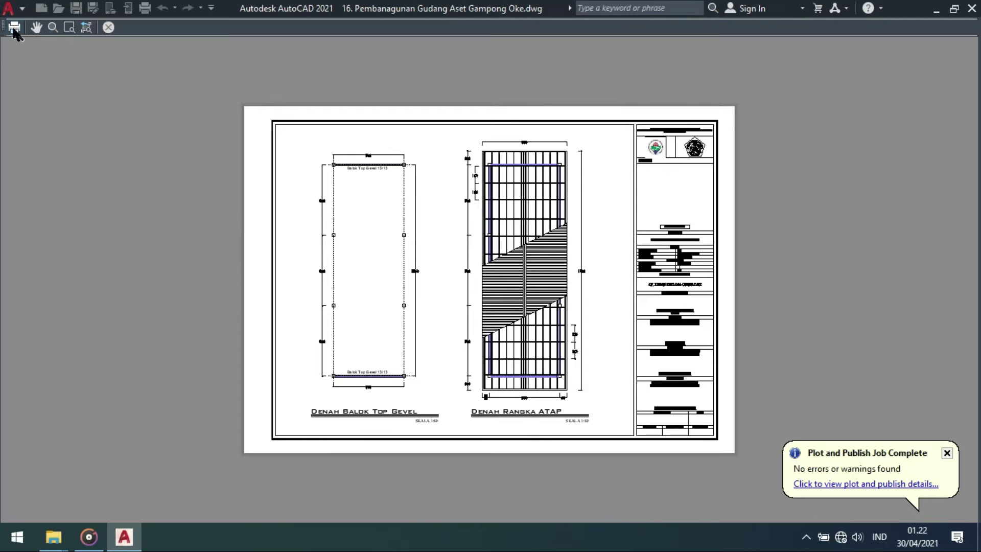
left_click(14, 28)
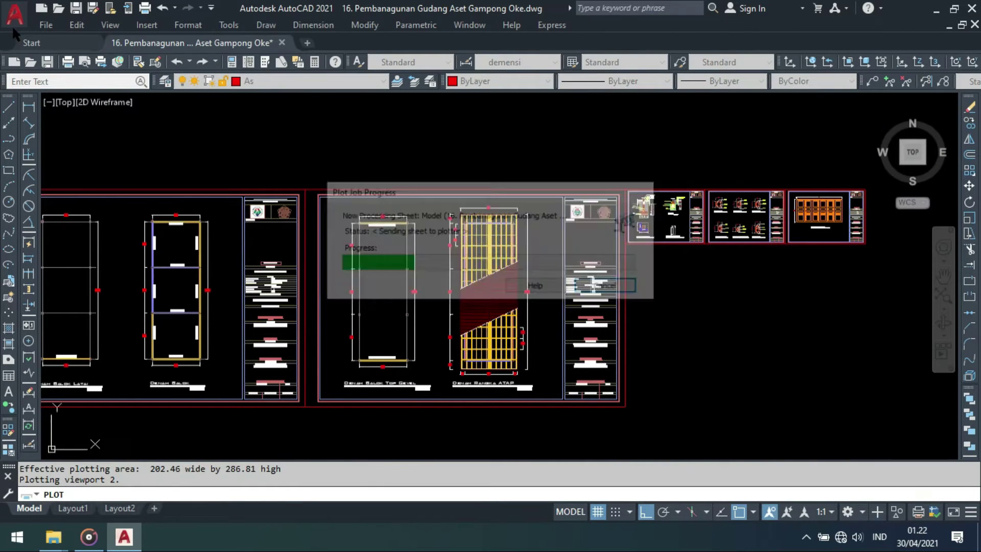
Step: Window the Denah Balok Latai and Denah Balok sheet by its outer frame as the plot area, then preview and print it
scroll(364, 231, "down", 2)
middle_click_drag(479, 232, 622, 235)
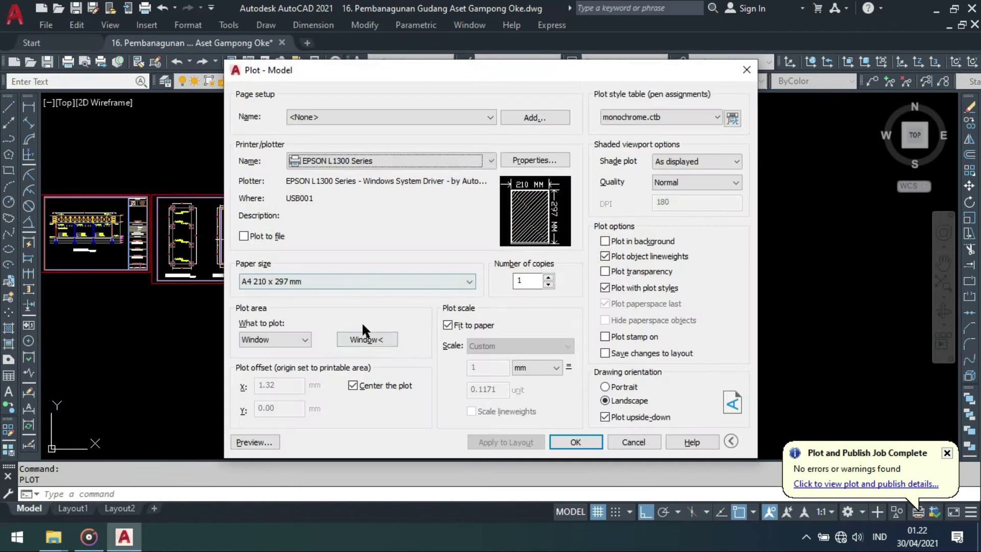
left_click(362, 336)
middle_click_drag(259, 298, 344, 311)
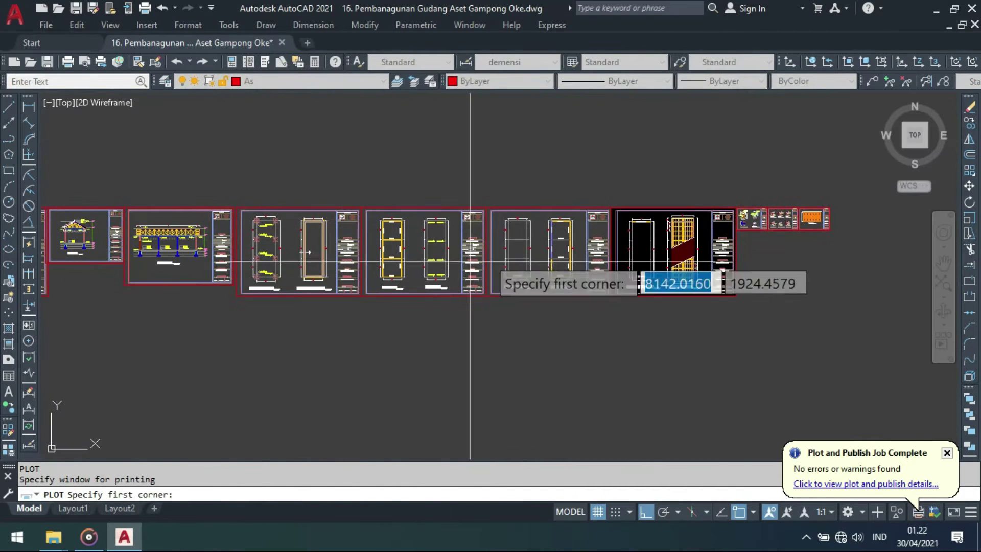
scroll(455, 267, "up", 5)
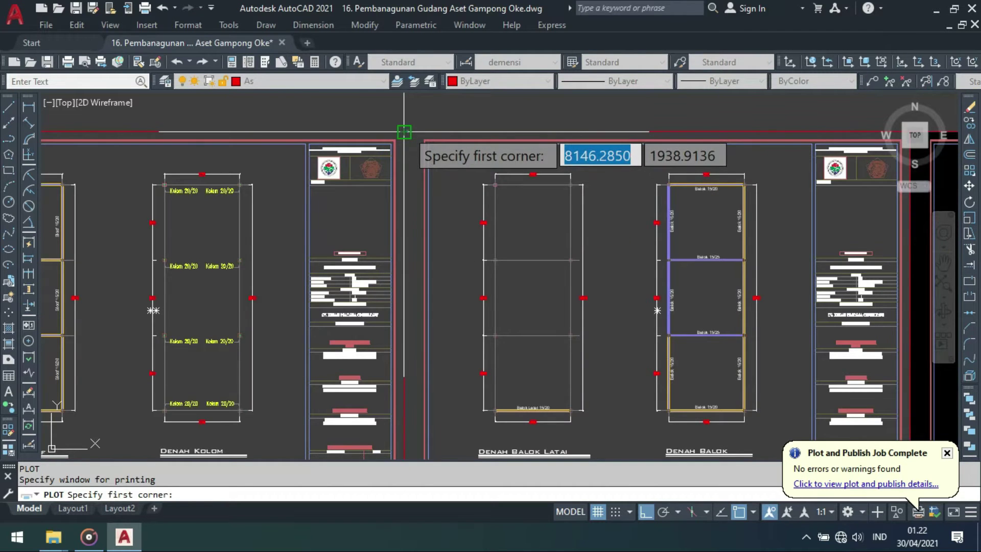
left_click(405, 135)
scroll(664, 204, "down", 4)
scroll(659, 294, "up", 3)
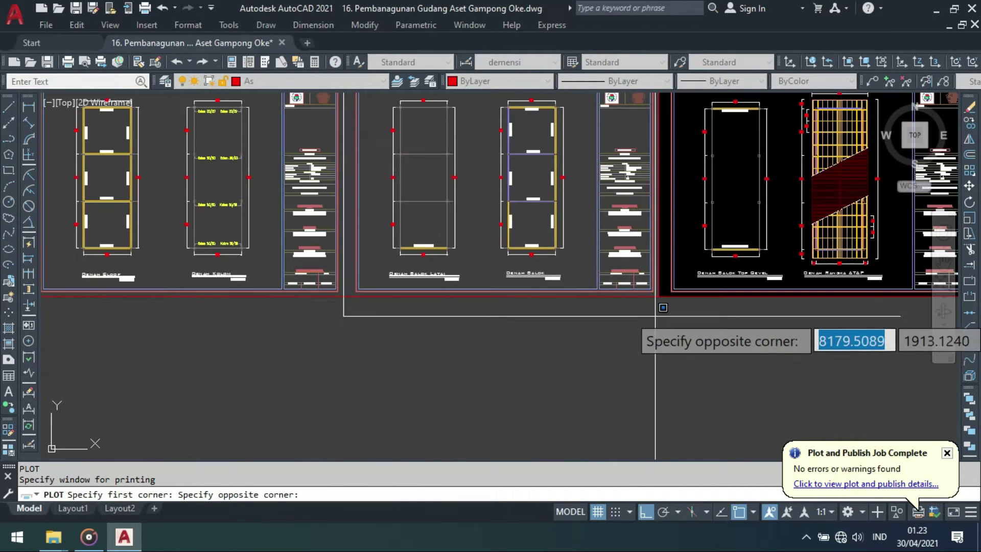
left_click(659, 292)
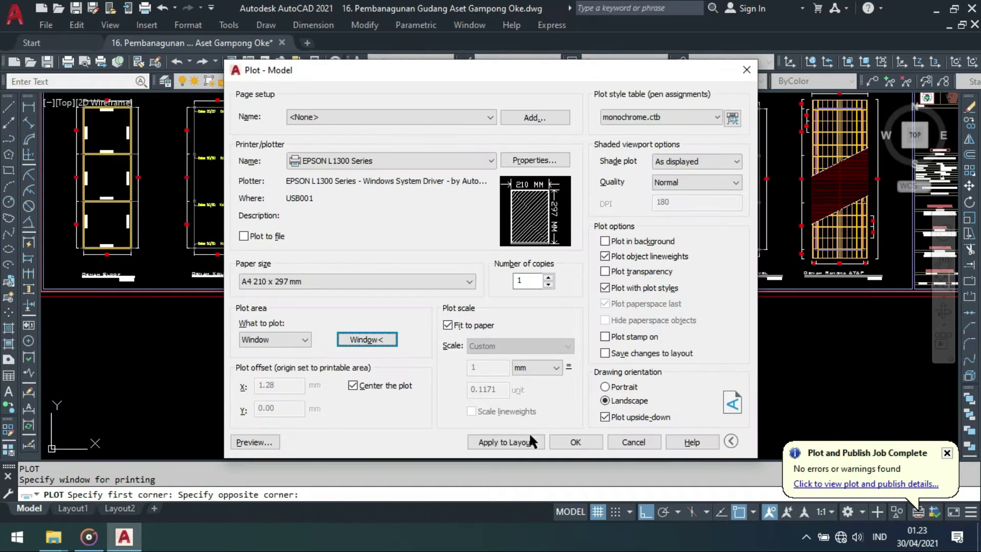
left_click(253, 443)
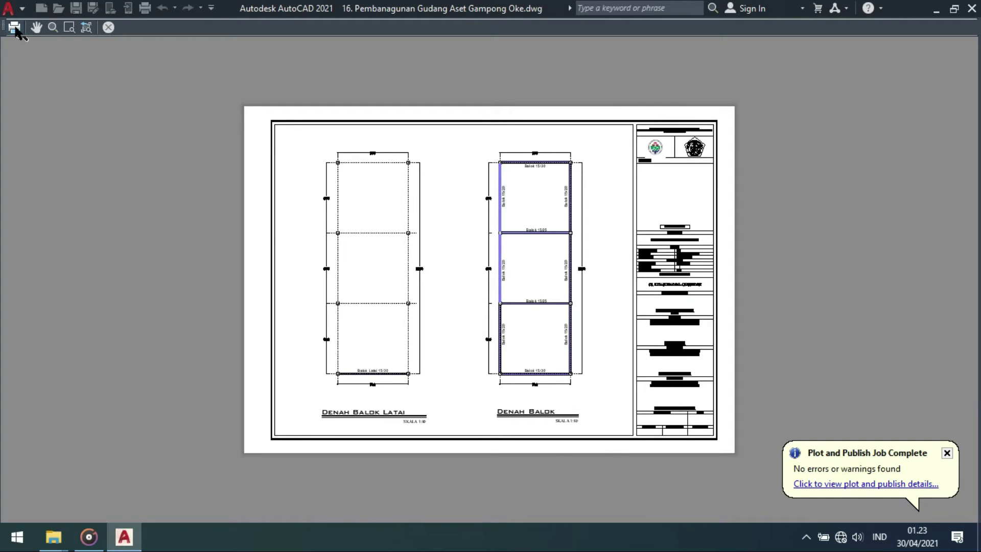
left_click(14, 28)
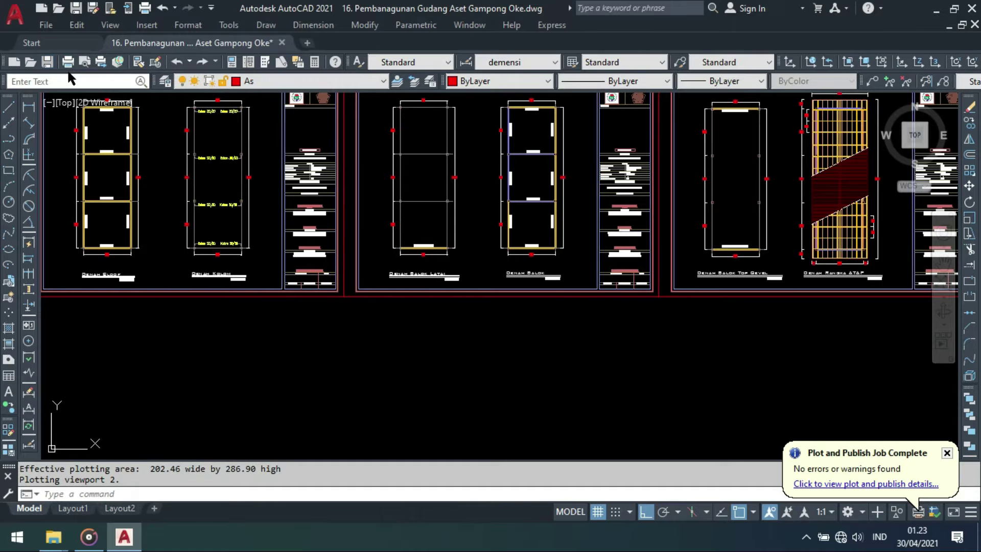
Step: Plot the Denah Sloof and Denah Kolom sheet directly with a plot window around its outer frame
scroll(300, 151, "down", 4)
middle_click_drag(245, 167, 313, 184)
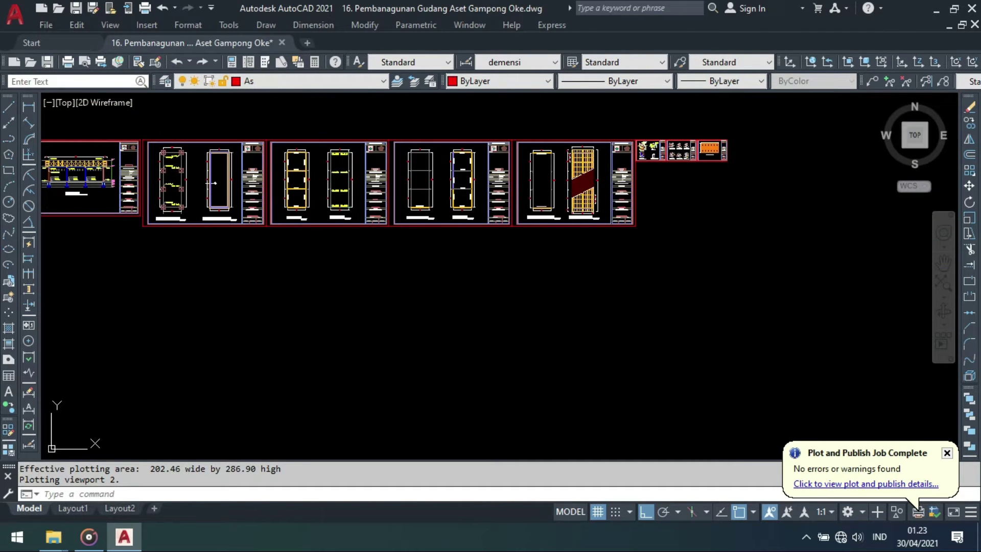
key("ctrl+p")
left_click(365, 339)
scroll(273, 210, "up", 3)
scroll(219, 120, "up", 3)
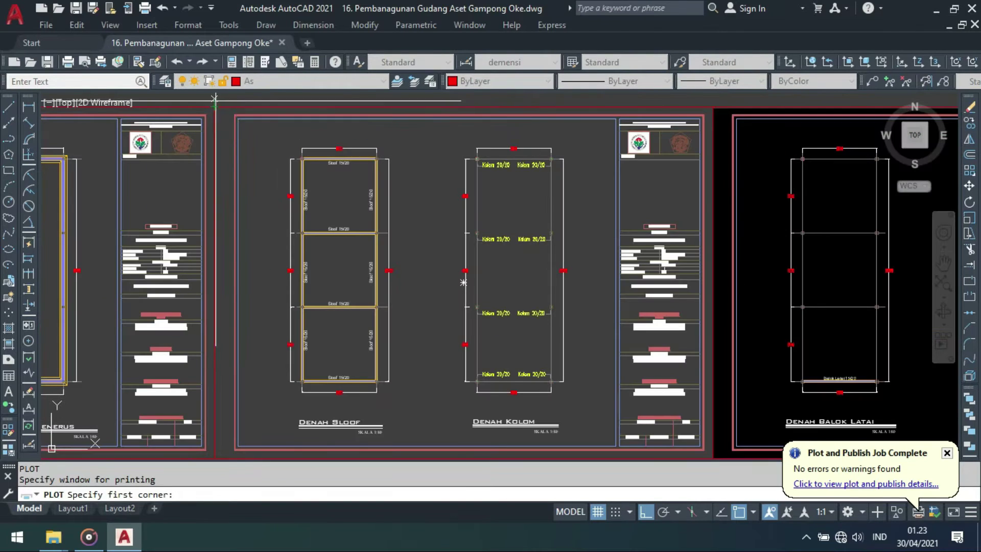
left_click(215, 99)
scroll(302, 154, "down", 2)
scroll(530, 351, "up", 2)
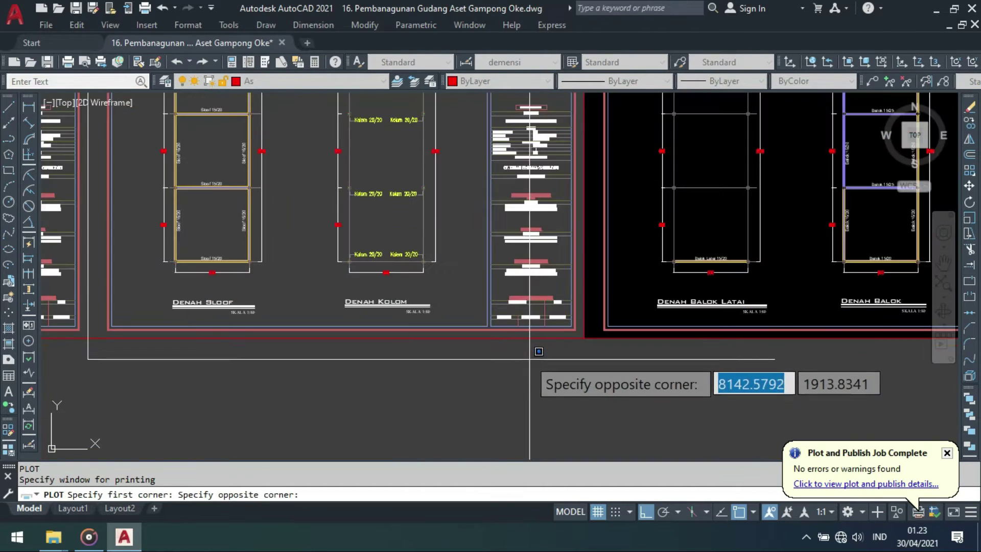
left_click(587, 333)
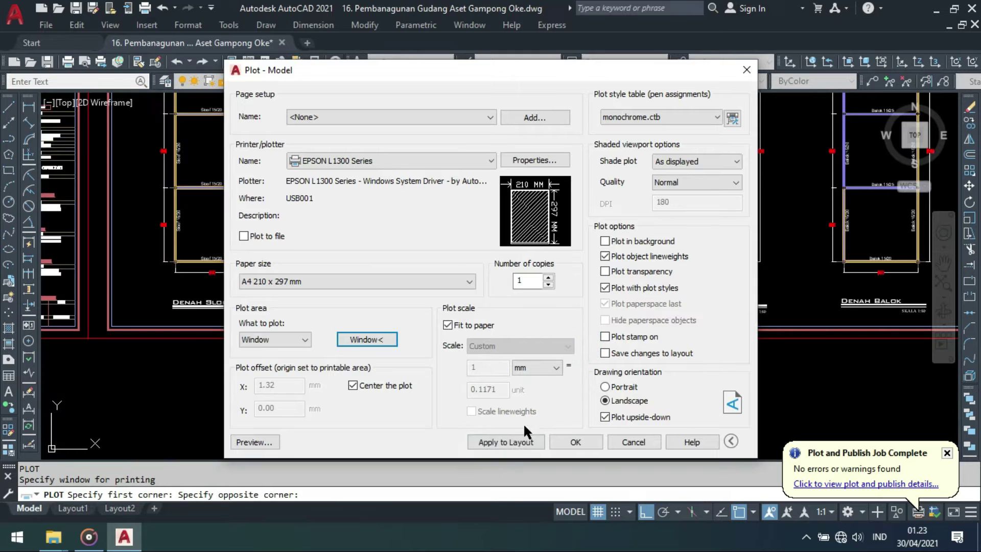
left_click(567, 440)
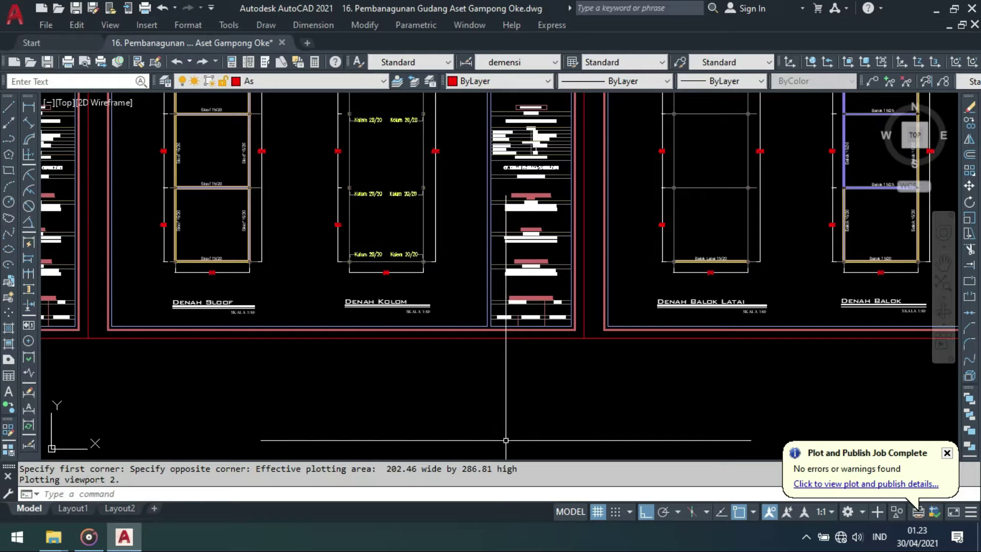
Step: Plot the Denah Pondasi Tapak and Denah Pondasi Menerus sheet with a plot window around its outer frame
scroll(411, 363, "down", 2)
mouse_move(282, 316)
middle_mouse_down()
mouse_move(507, 314)
mouse_move(510, 284)
middle_mouse_up()
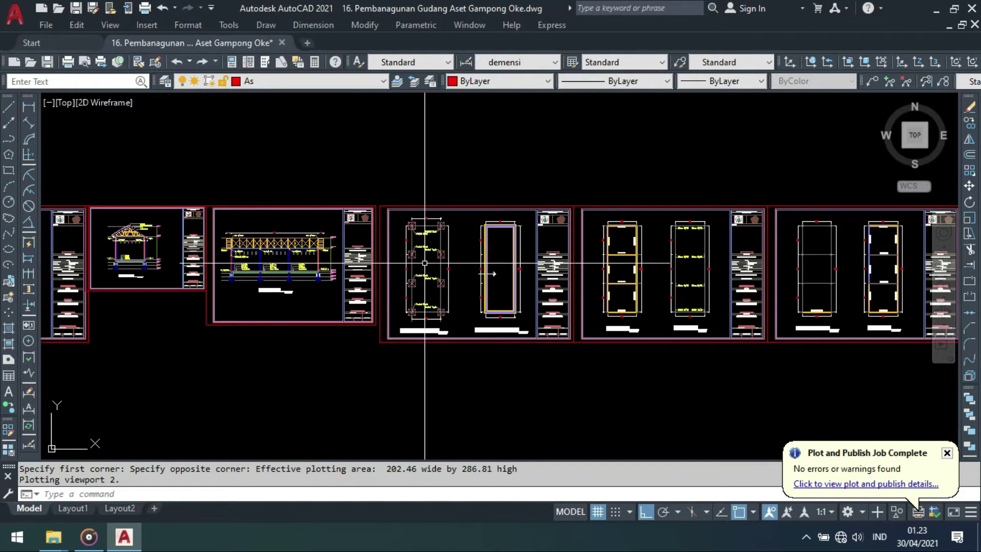
key("ctrl+p")
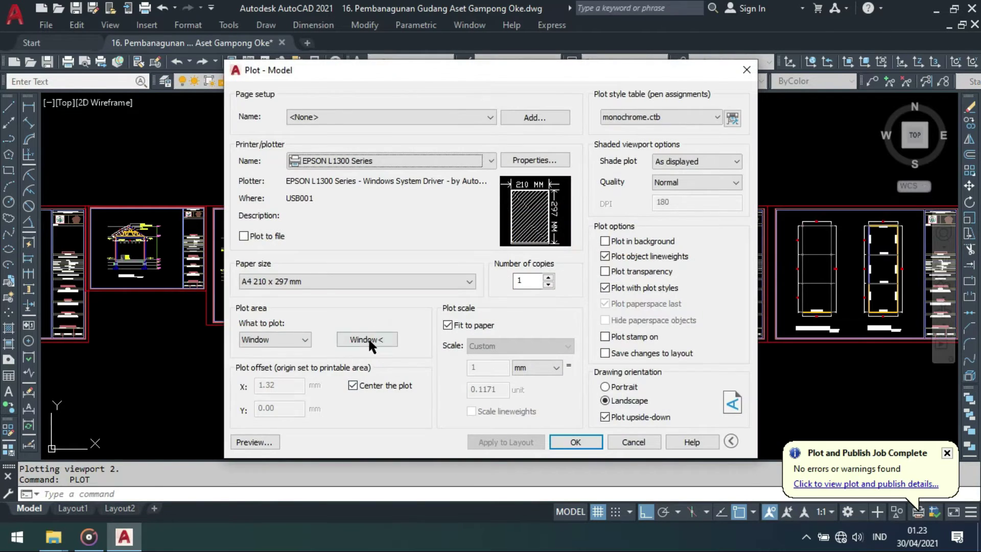
left_click(368, 339)
scroll(423, 245, "up", 4)
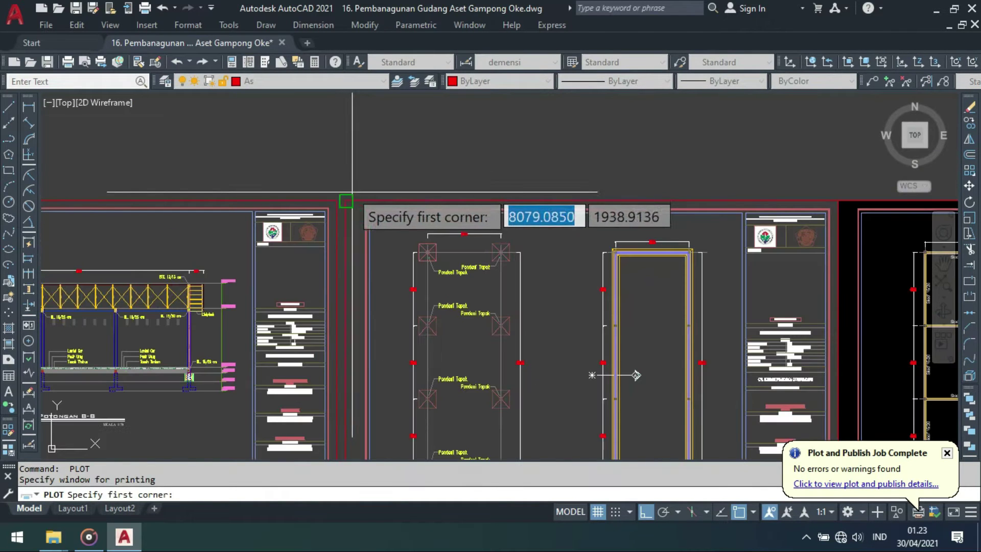
left_click(345, 200)
scroll(450, 150, "down", 2)
scroll(701, 417, "up", 2)
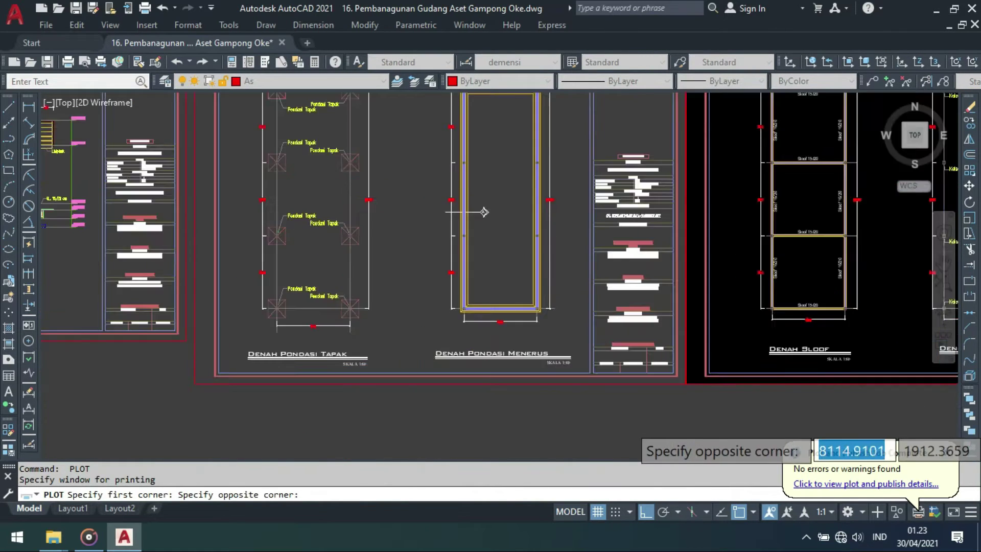
scroll(664, 358, "up", 2)
left_click(663, 357)
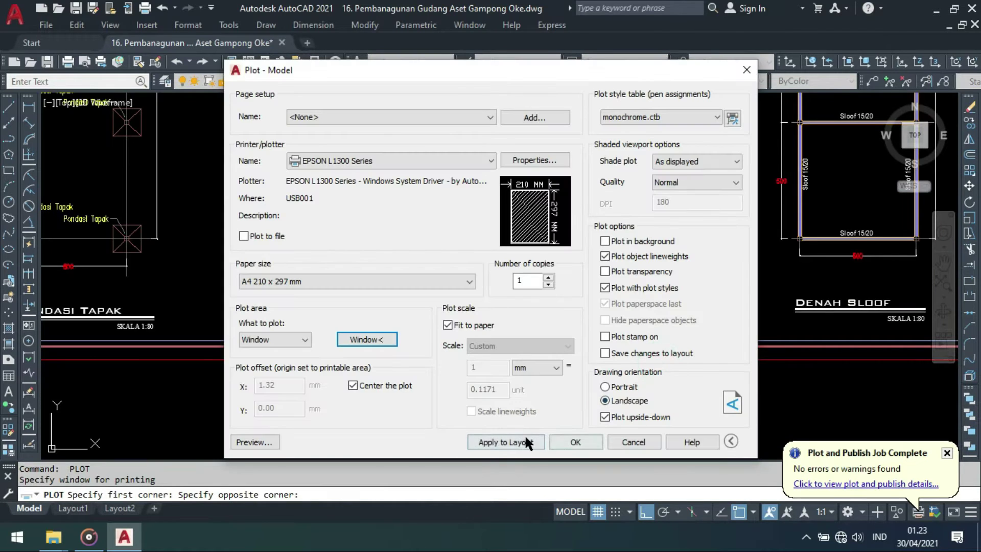
left_click(575, 442)
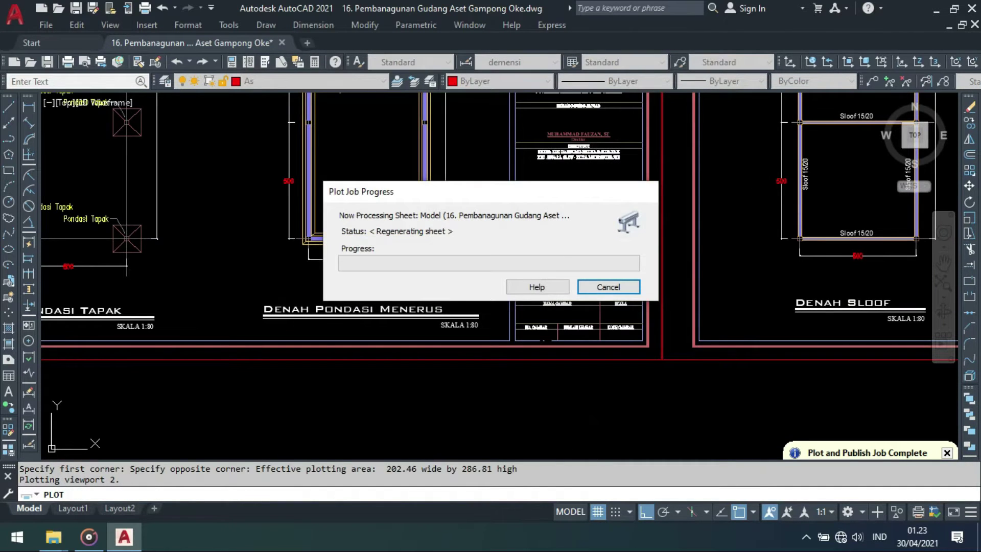
Step: Plot the Potongan B-B section sheet with a plot window around its outer frame
scroll(291, 319, "down", 6)
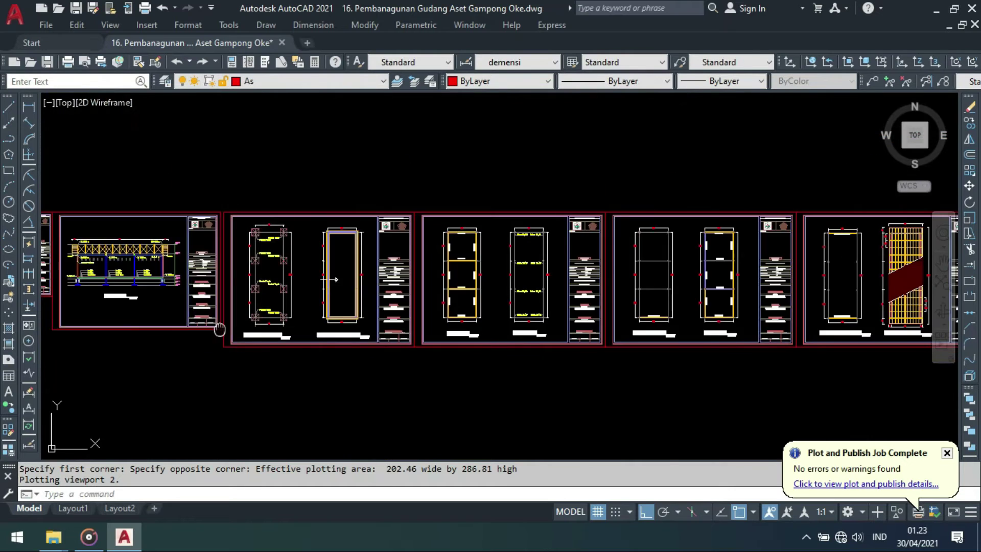
key("ctrl+p")
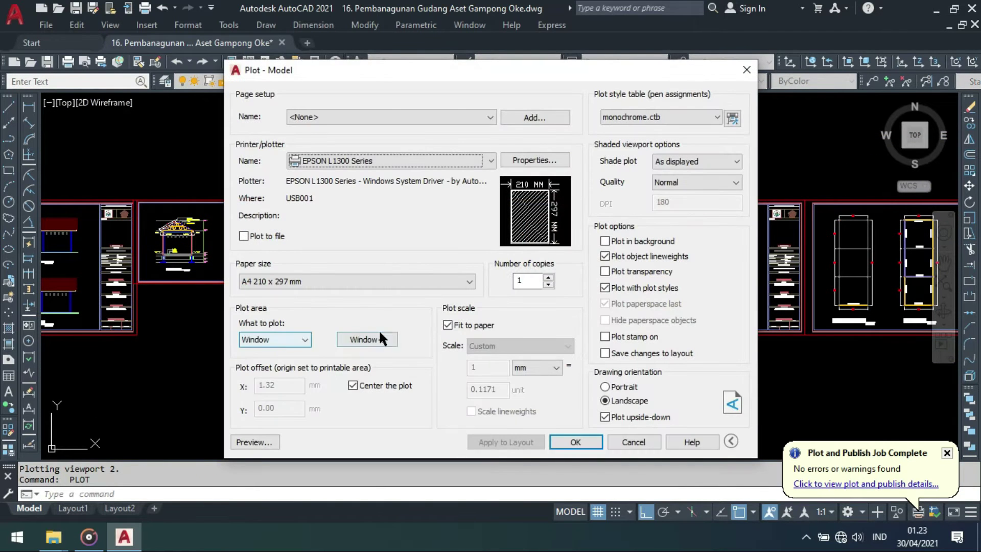
left_click(376, 333)
scroll(285, 175, "up", 4)
left_click(209, 229)
scroll(449, 327, "down", 4)
scroll(453, 329, "up", 4)
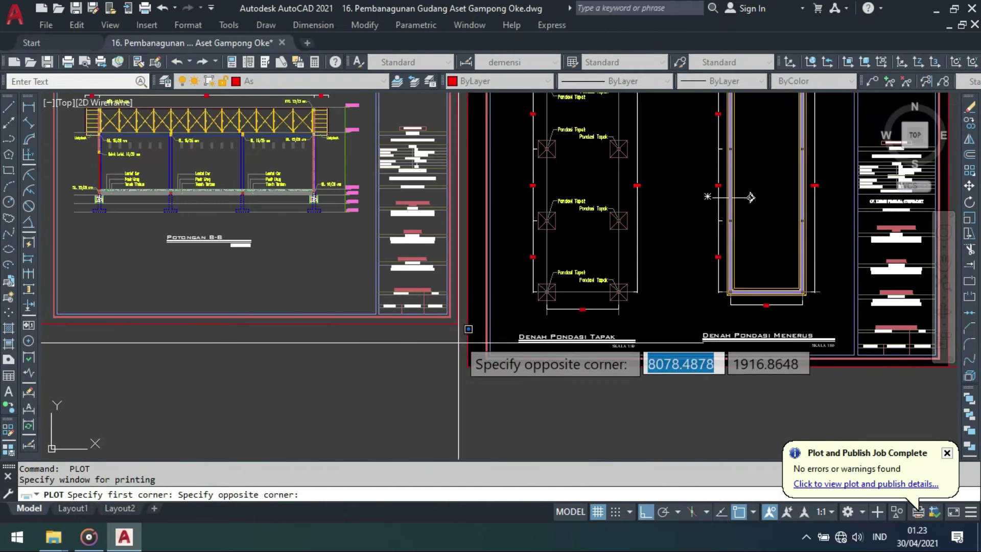
left_click(453, 323)
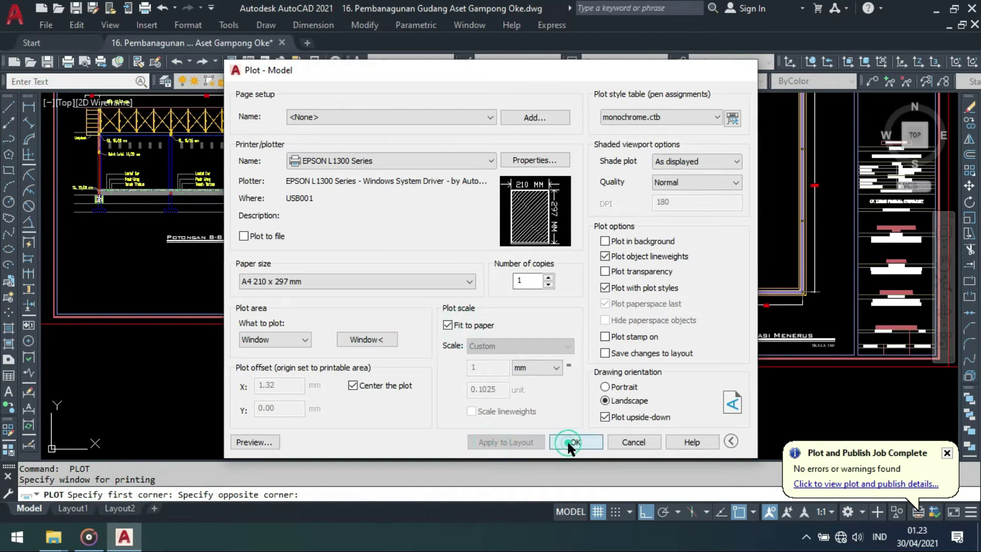
left_click(567, 440)
scroll(394, 286, "down", 5)
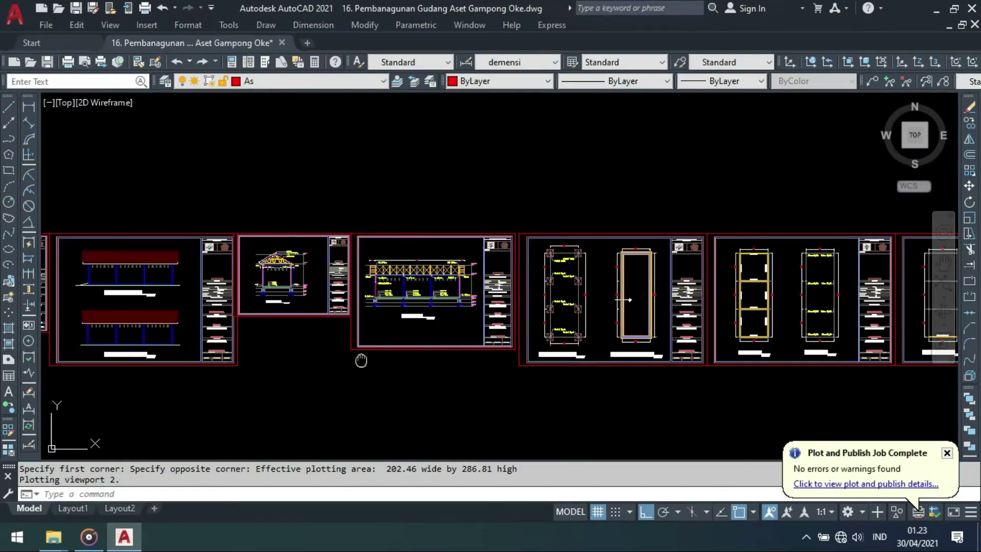
middle_click_drag(360, 360, 530, 344)
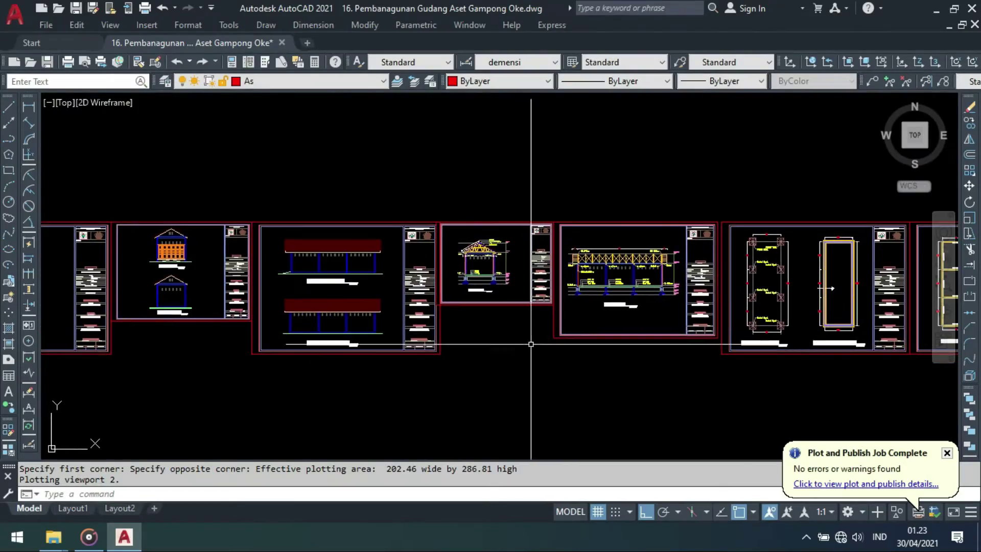
key("ctrl+p")
left_click(372, 339)
scroll(456, 220, "up", 2)
scroll(432, 219, "up", 5)
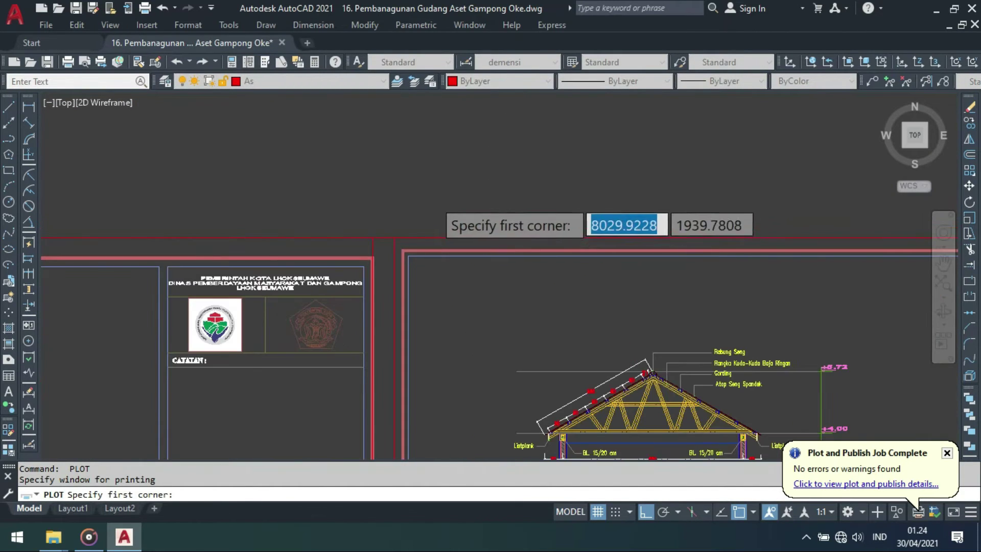
scroll(473, 240, "down", 4)
key("Escape")
key("Escape")
Step: Move the whole Potongan A-A sheet with its frame straight up, clear of the neighbouring sheets in the row
left_click(379, 188)
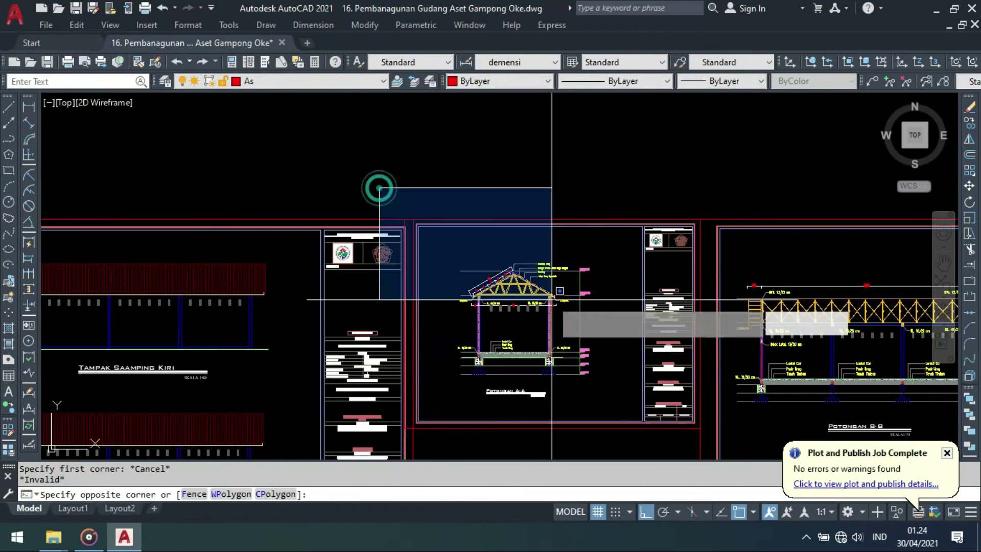
left_click(718, 451)
middle_click_drag(620, 350, 603, 352)
type("m")
key("space")
left_click(563, 352)
middle_click_drag(552, 201, 567, 355)
left_click(570, 276)
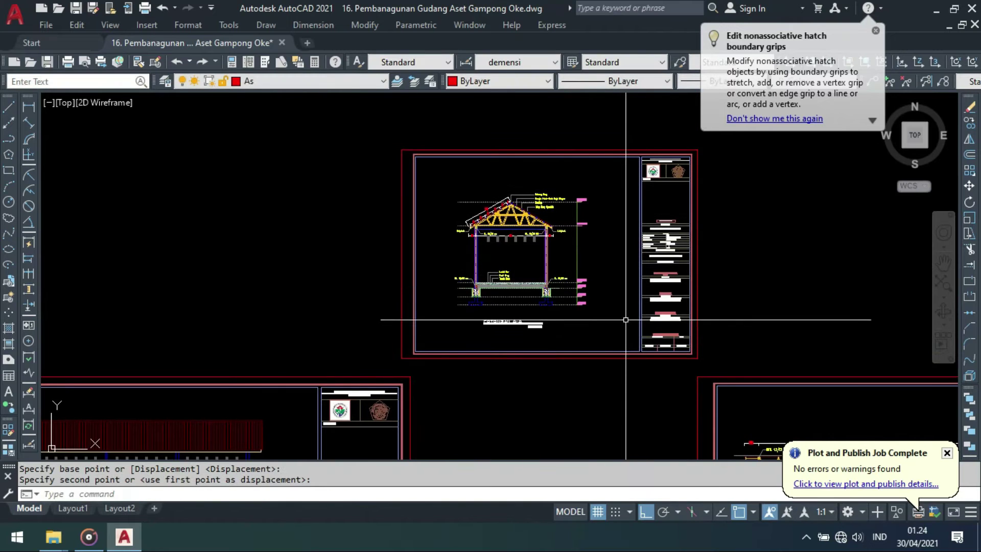
Step: Plot the separated Potongan A-A sheet with a plot window from corner to corner of its outer frame
key("ctrl+p")
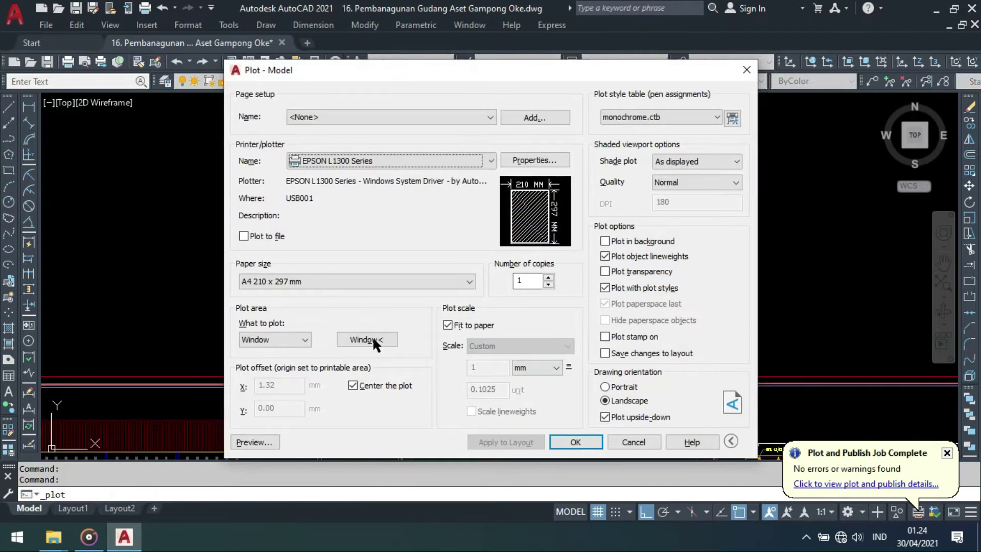
left_click(372, 336)
left_click(401, 149)
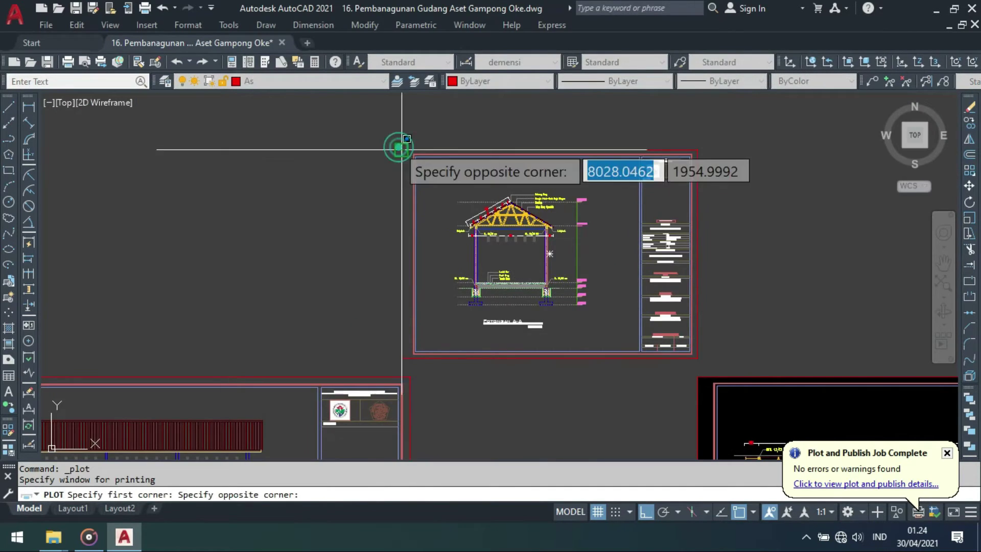
left_click(697, 358)
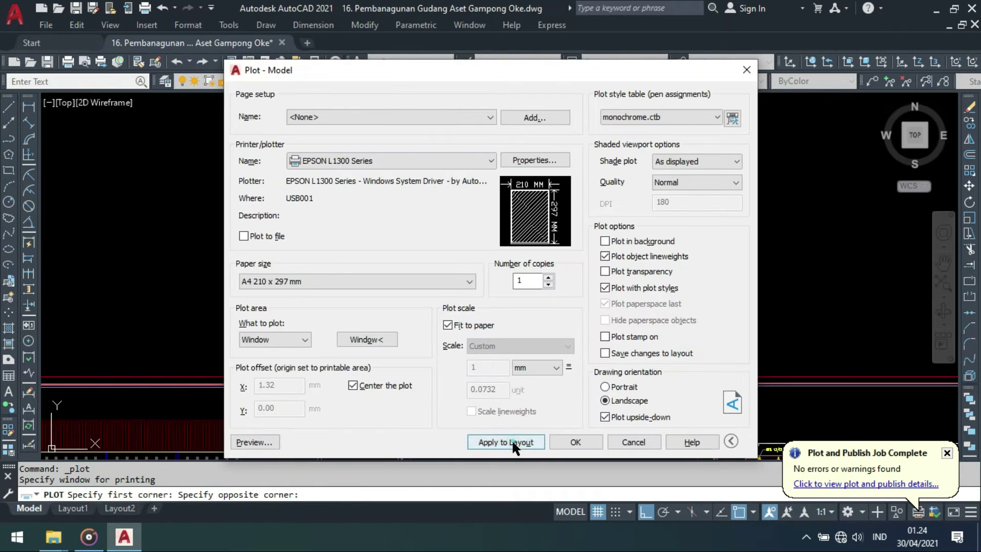
left_click(577, 437)
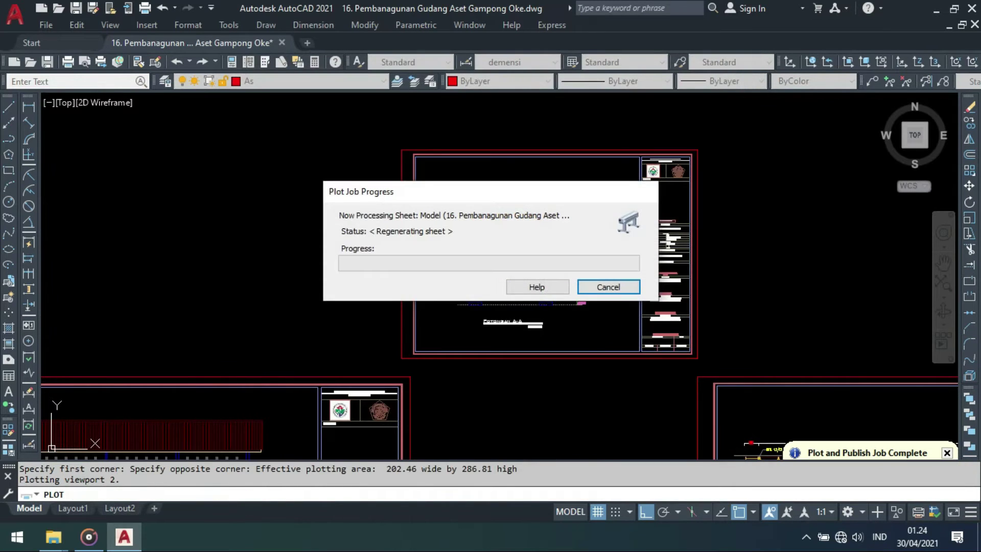
scroll(615, 329, "down", 4)
middle_click_drag(449, 368, 486, 280)
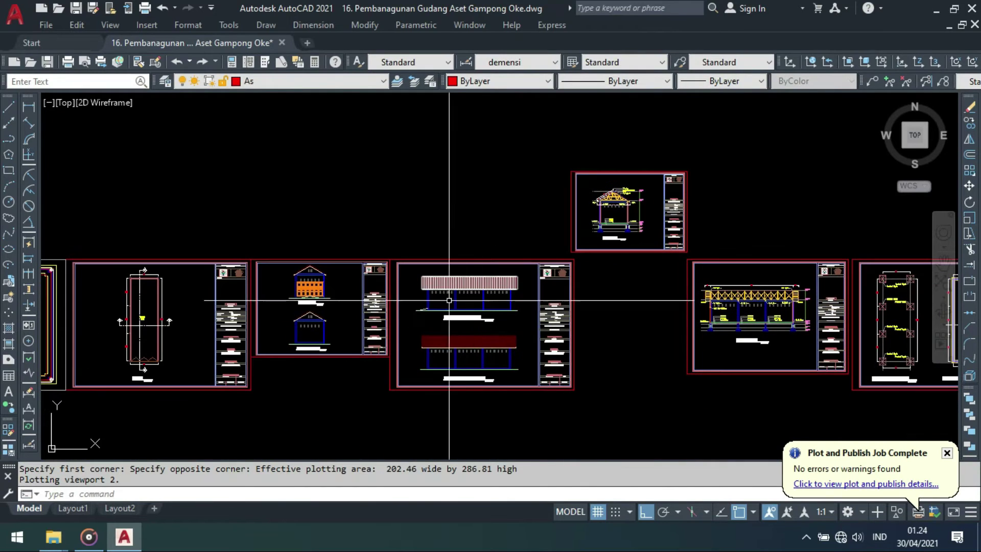
Step: Plot the Tampak Saamping Kiri and Tampak Saamping Kanan sheet with a plot window around its outer frame
key("ctrl+p")
left_click(364, 337)
scroll(399, 260, "up", 4)
scroll(389, 242, "up", 5)
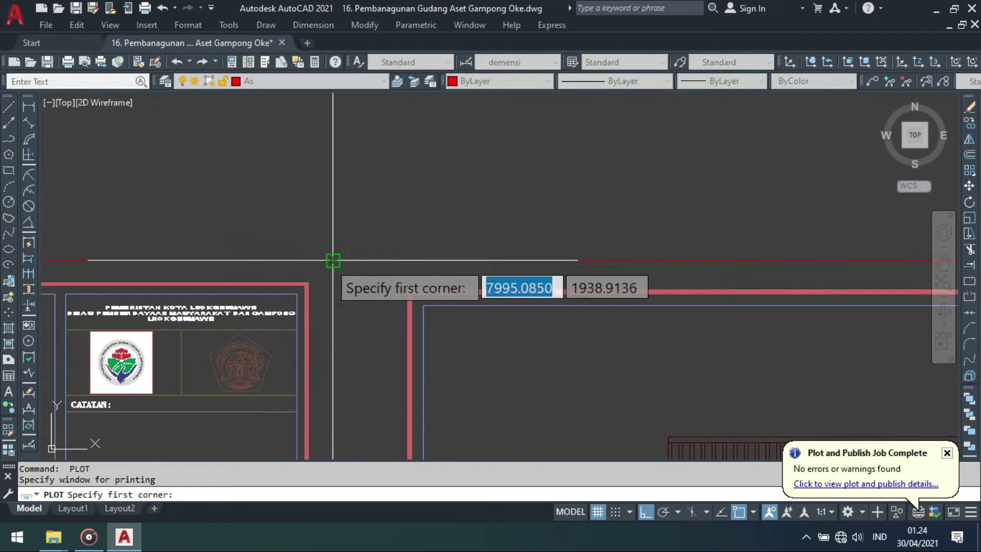
left_click(331, 263)
scroll(439, 185, "down", 5)
middle_click_drag(673, 377, 438, 243)
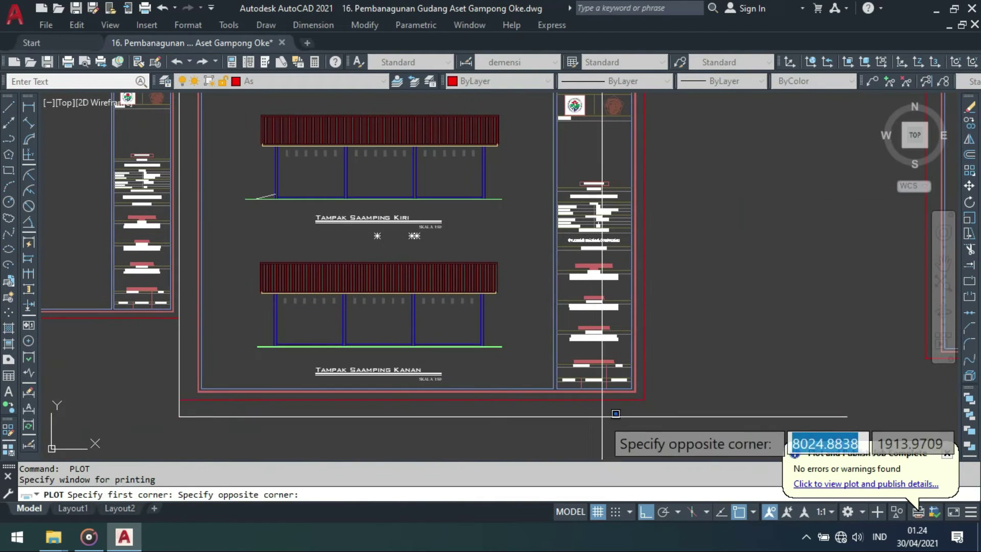
left_click(643, 399)
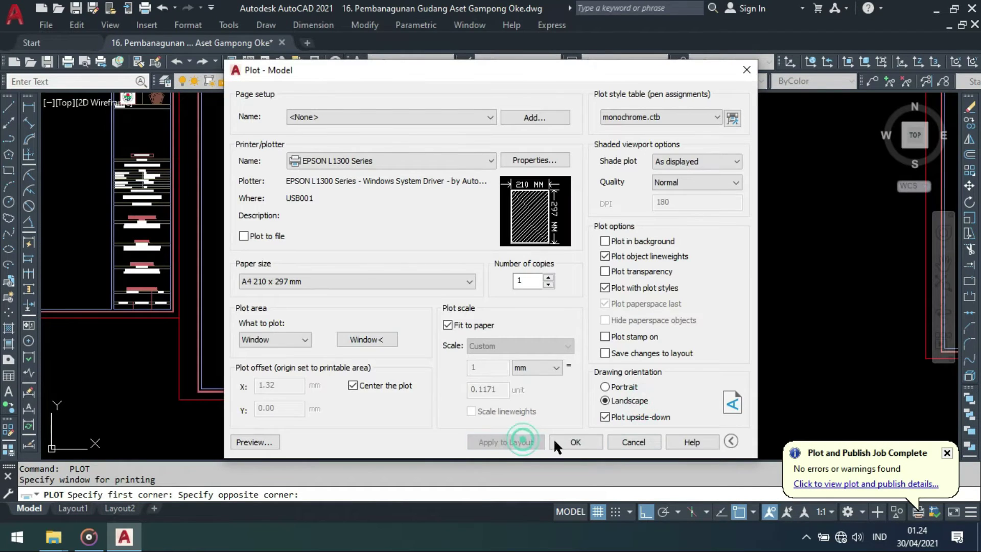
left_click(556, 441)
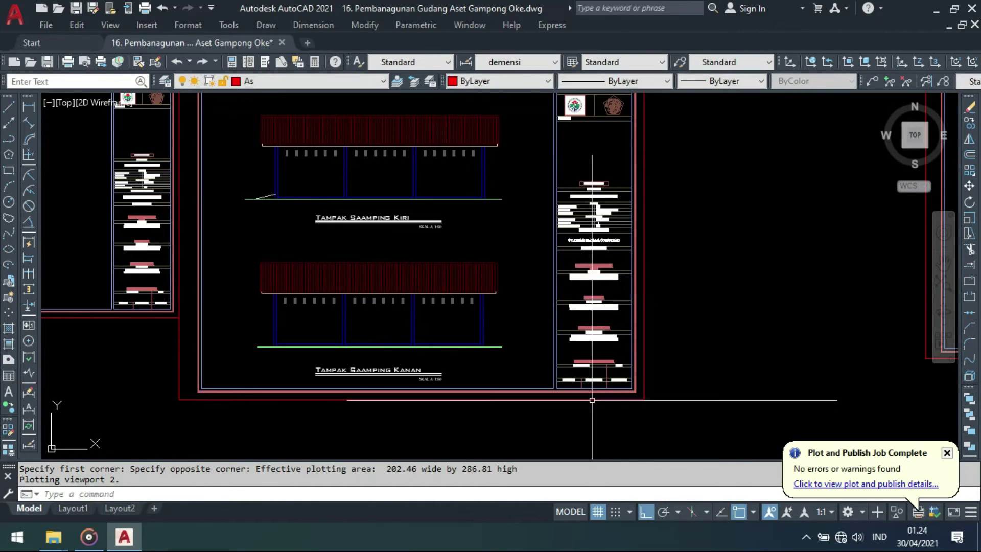
Step: Plot the Tampak Depan and Tampak Beelakang sheet with a window around its outer frame, checking the preview before printing
scroll(422, 351, "down", 5)
scroll(358, 288, "up", 2)
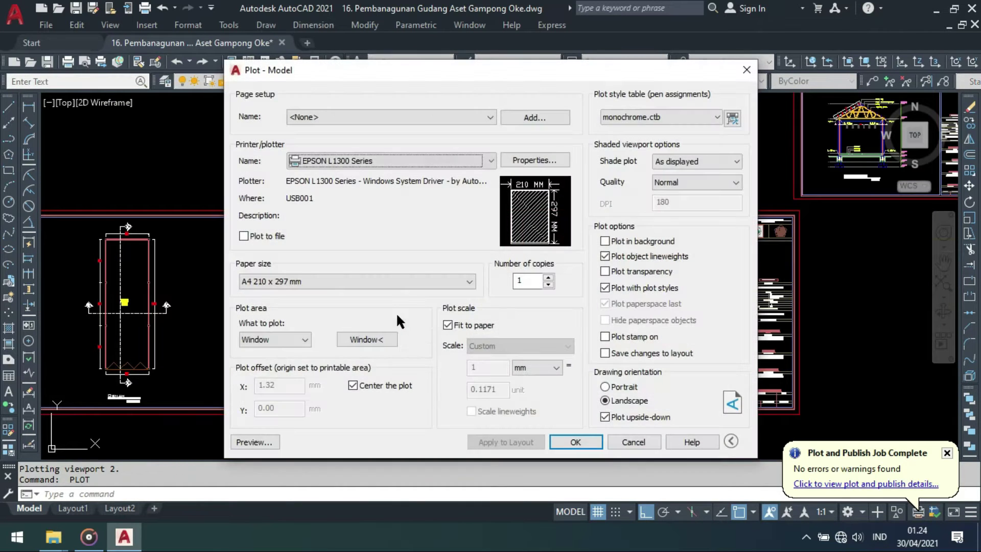
left_click(365, 339)
scroll(301, 225, "up", 4)
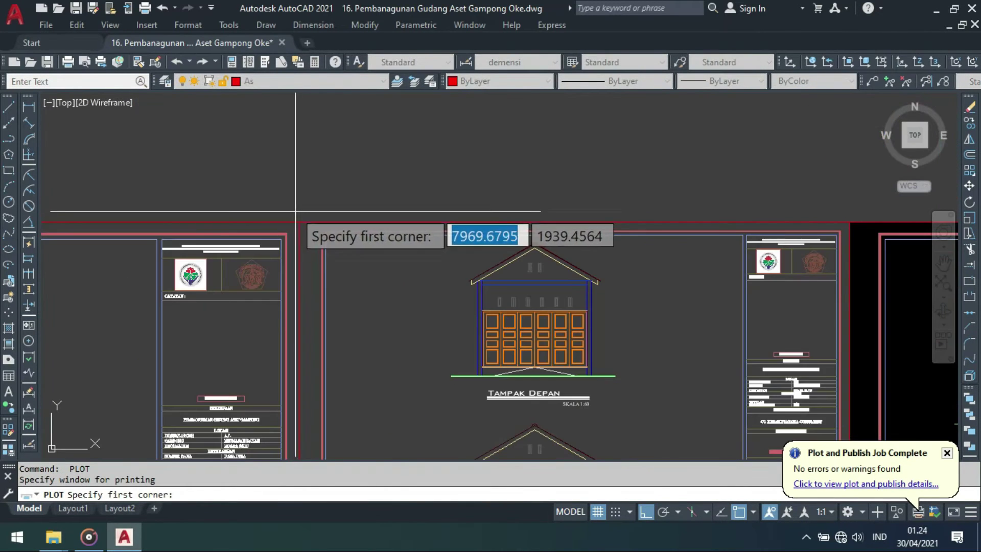
scroll(300, 221, "down", 4)
scroll(511, 375, "up", 4)
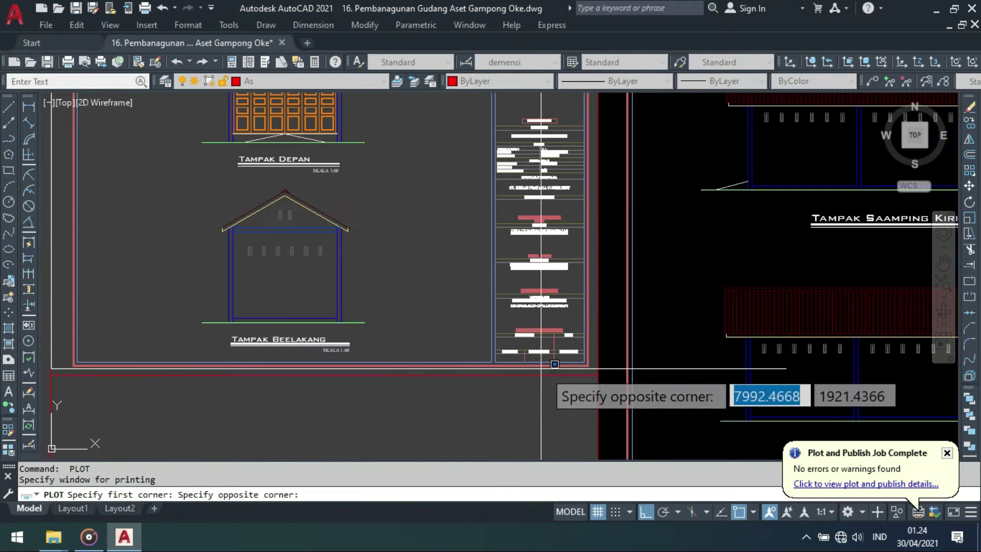
left_click(597, 375)
left_click(256, 441)
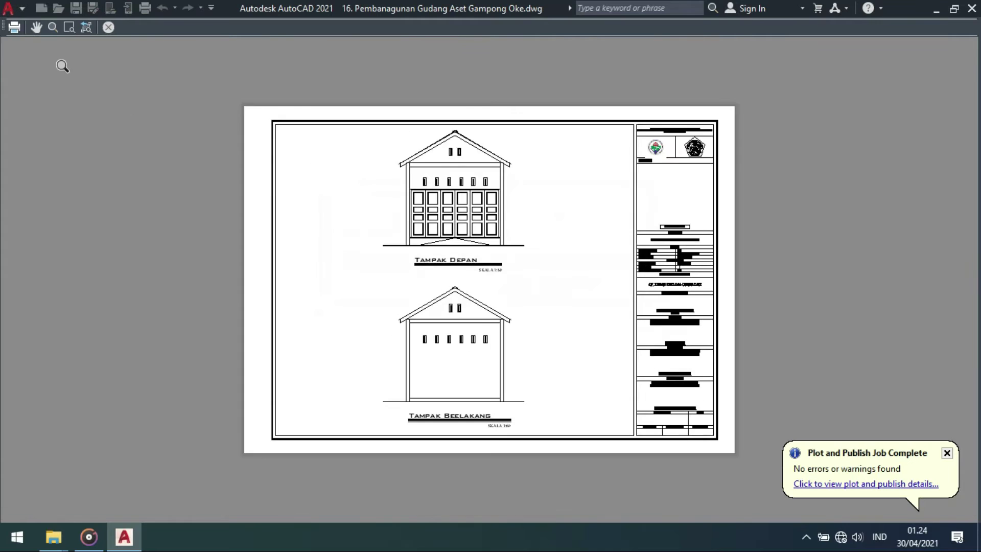
key("Escape")
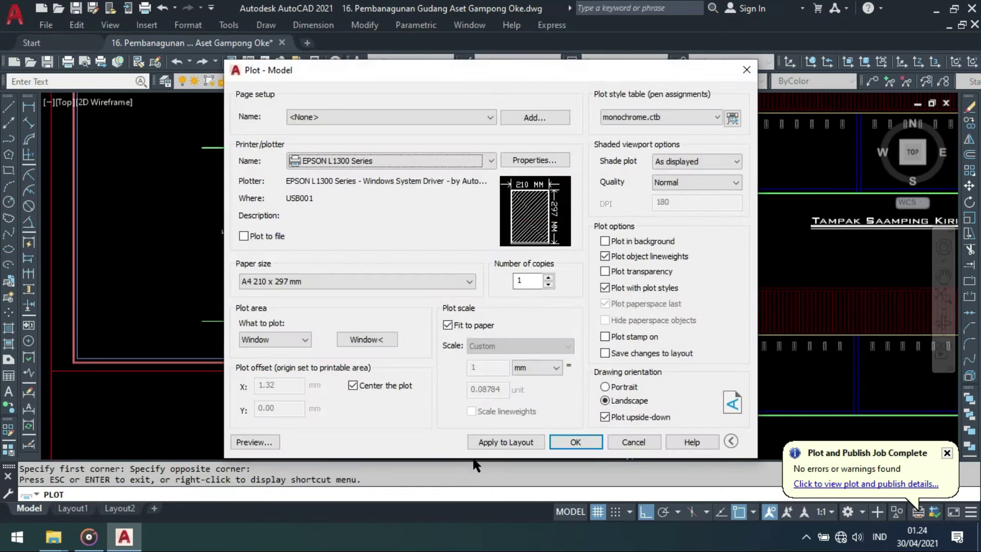
left_click(568, 446)
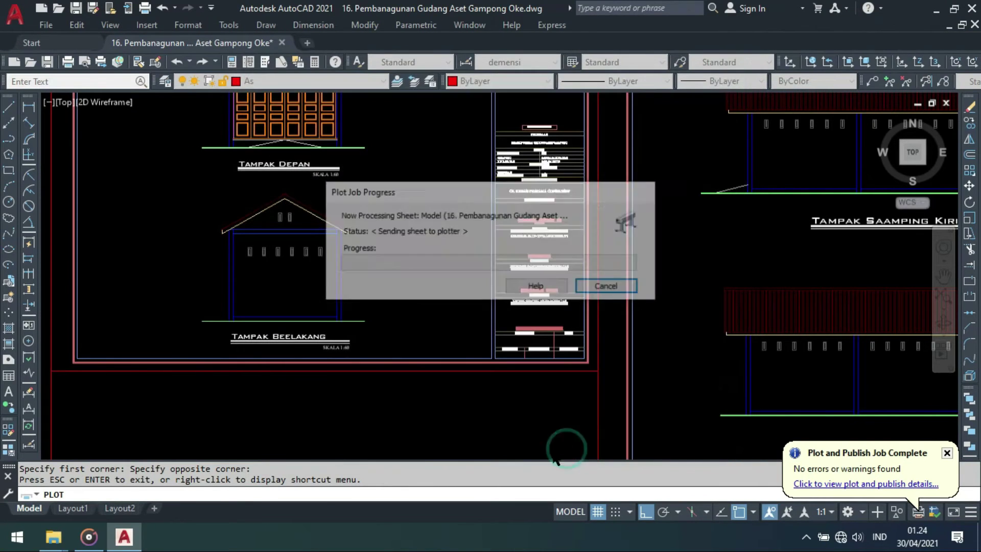
Step: Plot the Denah floor plan sheet with a window around its outer frame, printing it from the preview
scroll(362, 306, "down", 5)
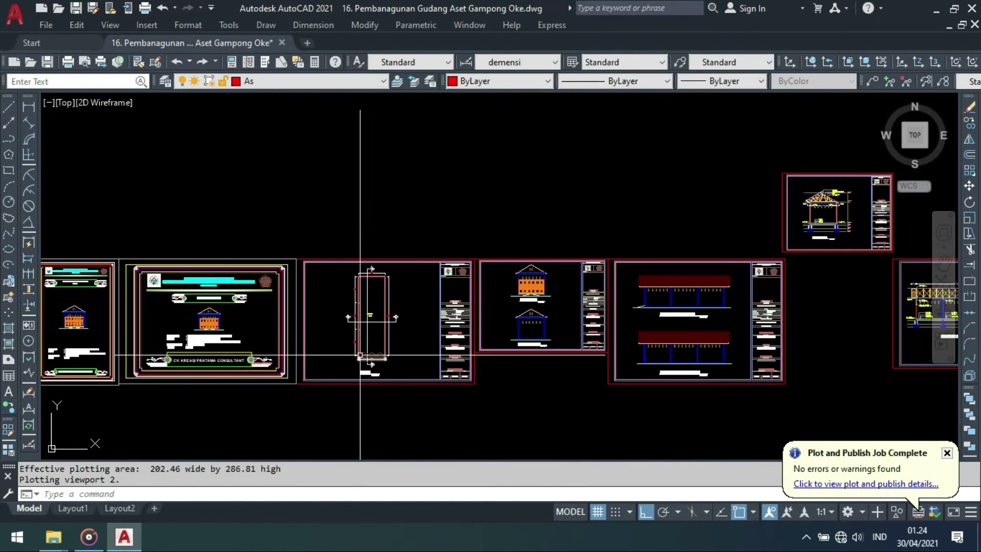
scroll(336, 328, "up", 2)
left_click(363, 339)
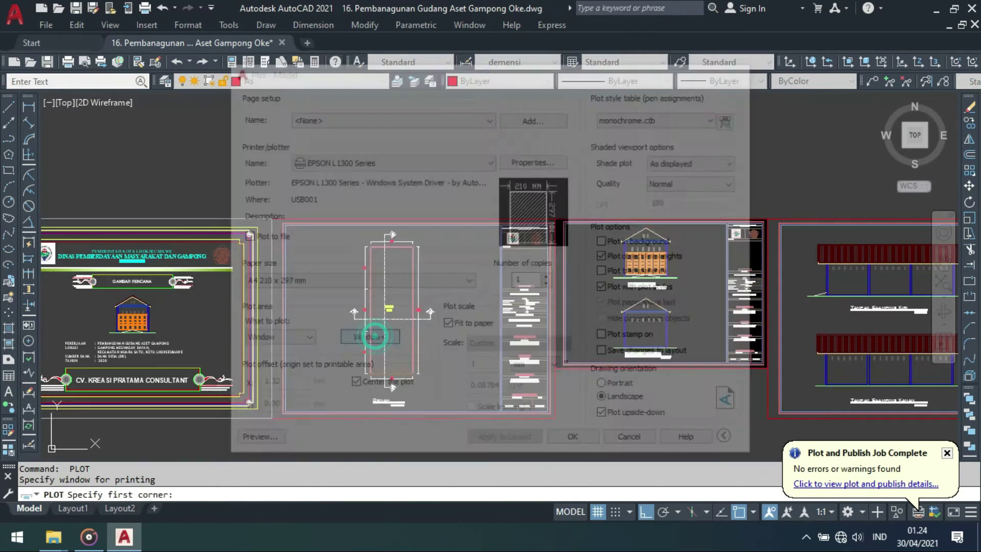
left_click(272, 218)
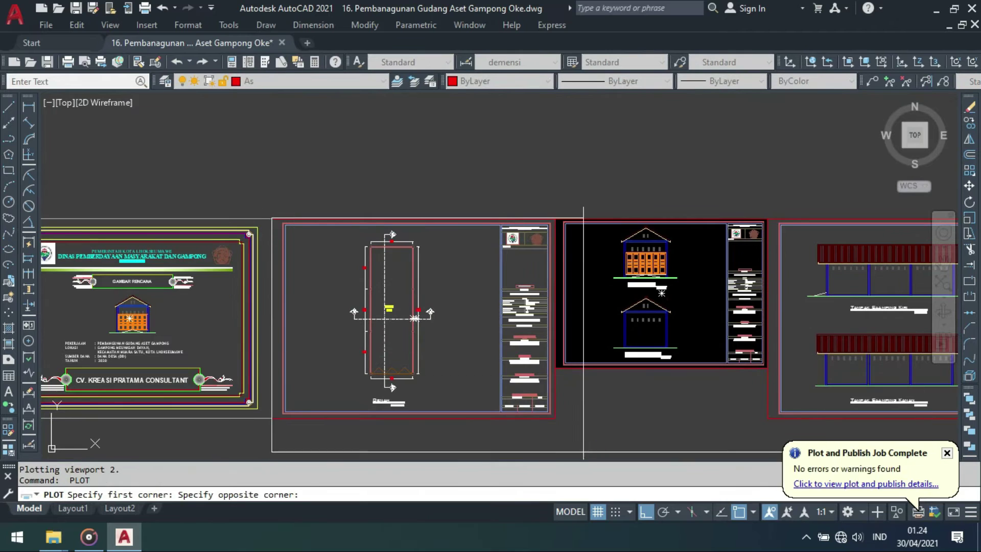
scroll(543, 407, "up", 4)
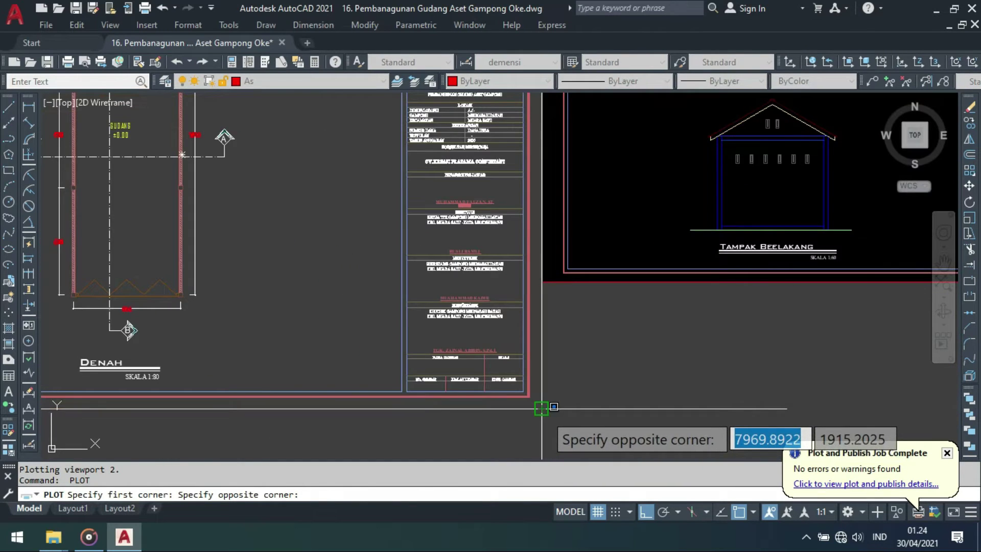
left_click(541, 407)
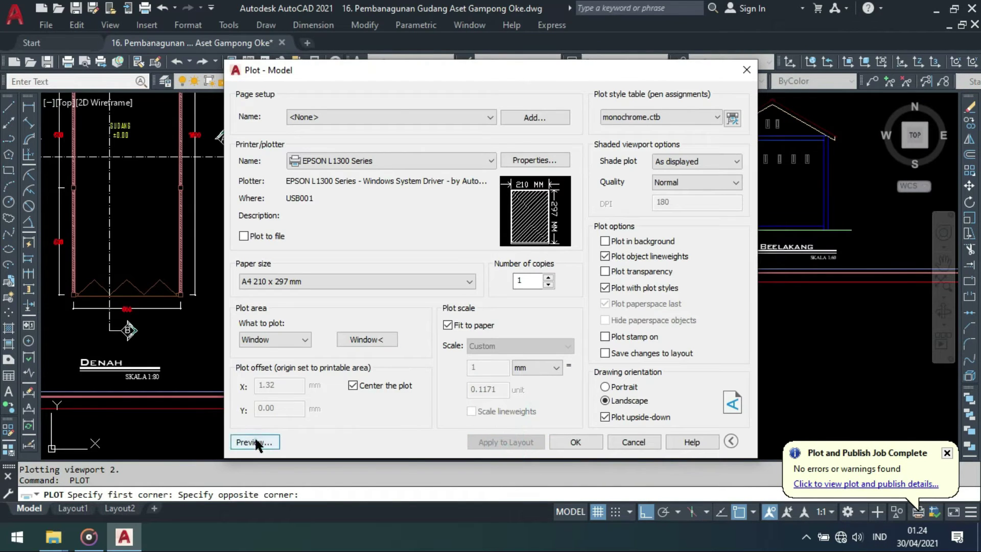
left_click(254, 443)
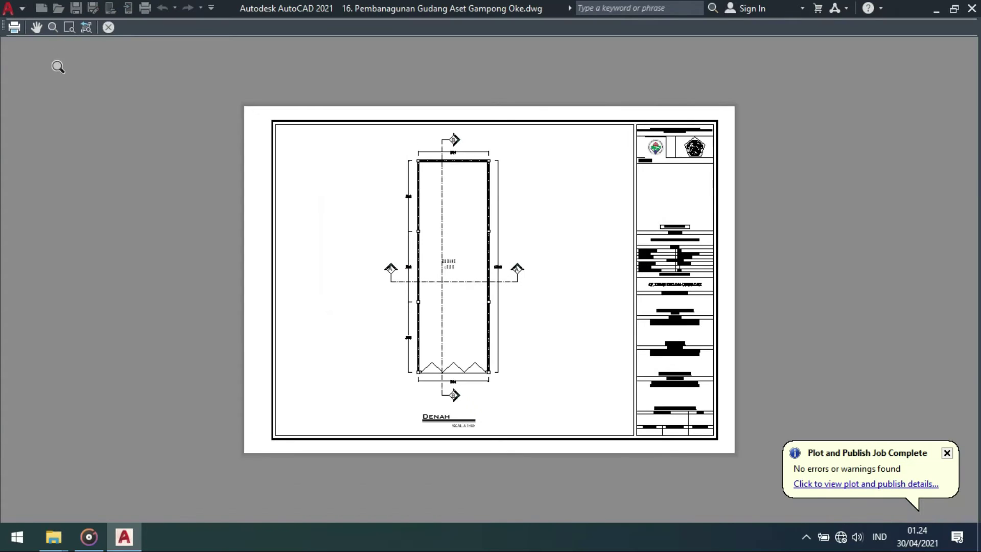
left_click(20, 29)
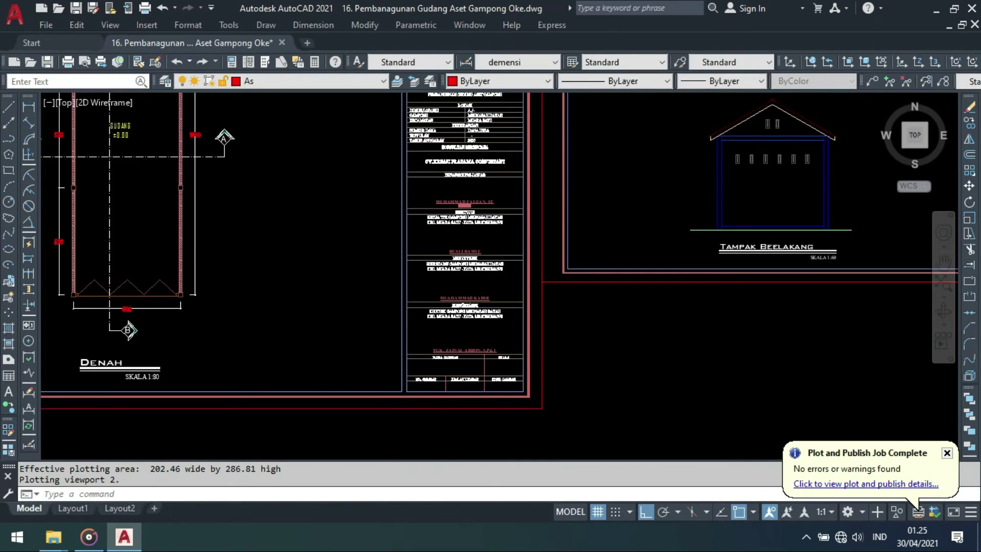
Step: Plot the Gambar Rencana cover sheet with a window around its outer frame, inspecting the preview and printing from it
middle_click_drag(329, 212, 416, 229)
key("ctrl+p")
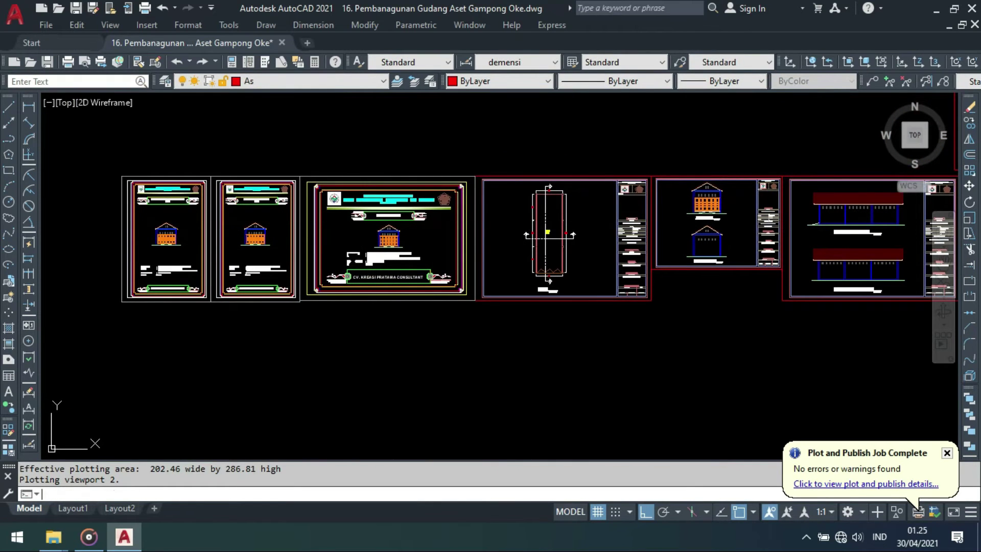
left_click(367, 339)
scroll(289, 160, "up", 3)
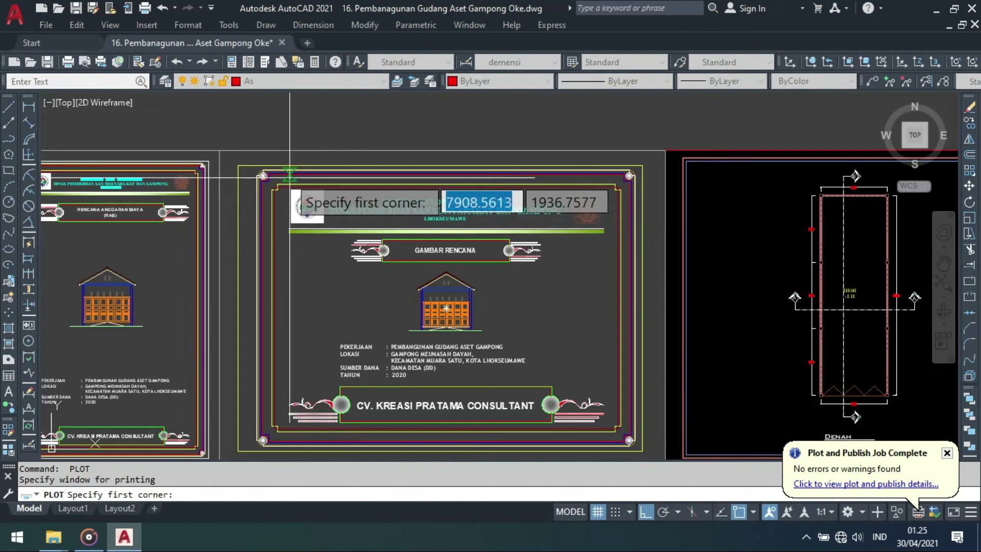
left_click(219, 150)
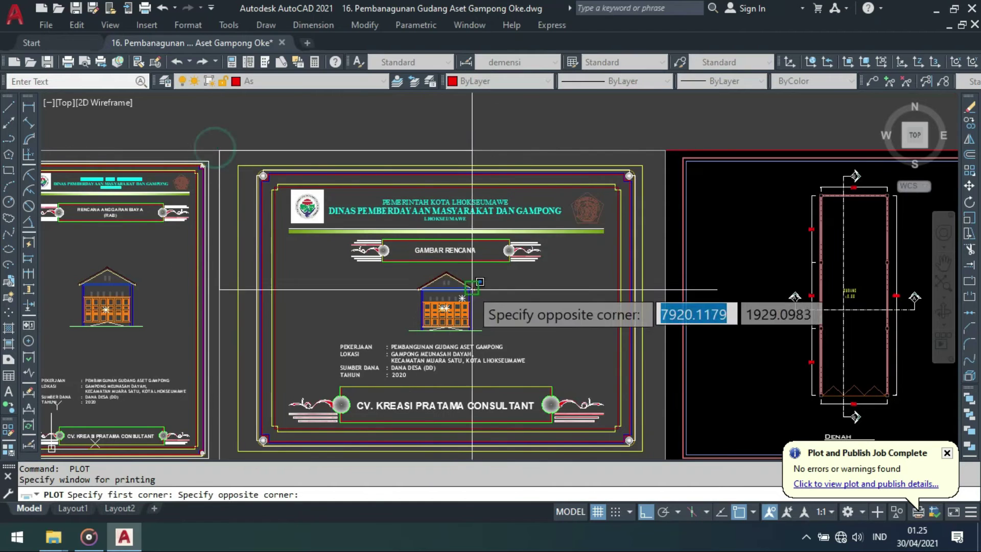
scroll(537, 488, "down", 2)
scroll(592, 398, "up", 2)
left_click(596, 397)
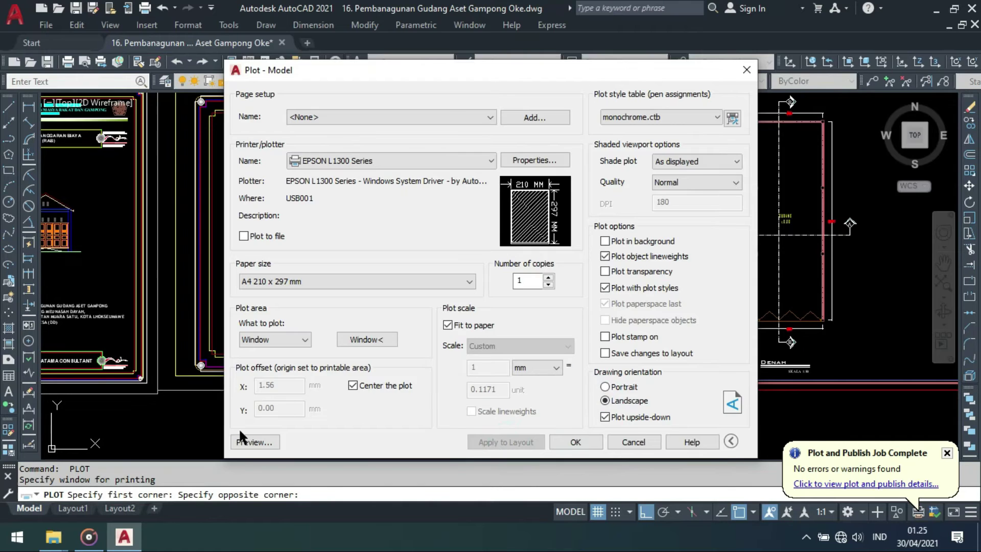
left_click(241, 439)
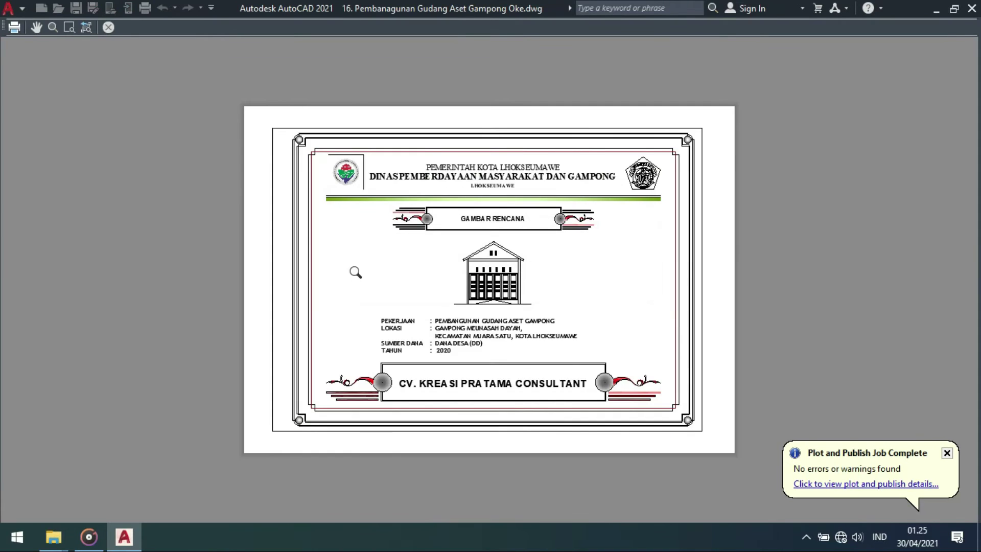
scroll(297, 187, "up", 2)
scroll(346, 197, "down", 2)
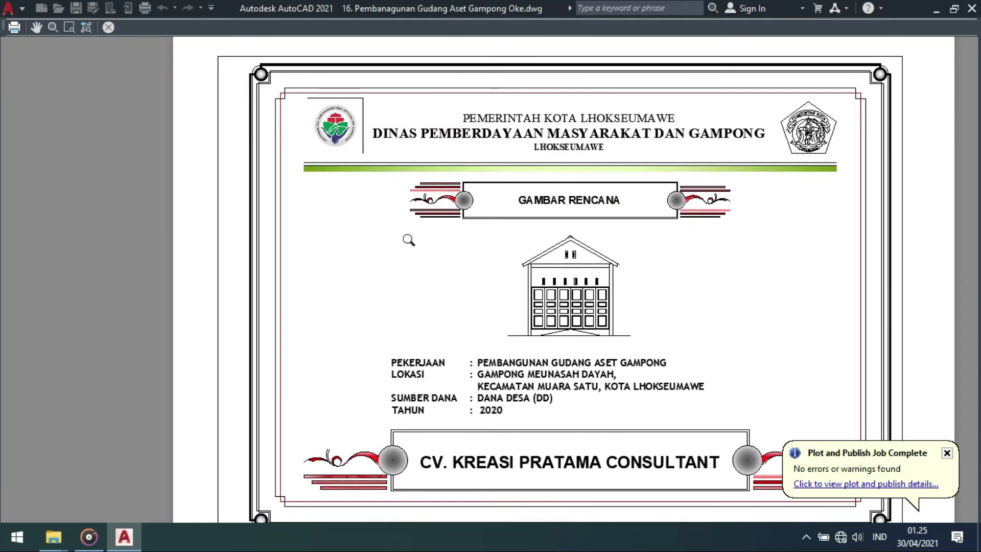
left_click(16, 28)
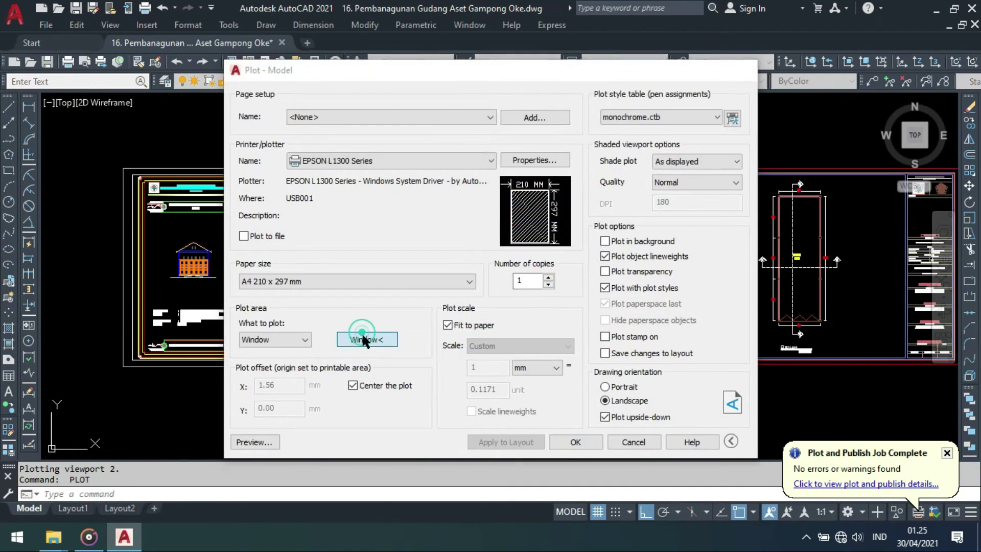
Step: Define a plot window around the outer frame of the Rencana Anggaran Biaya (RAB) cover
left_click(360, 332)
scroll(266, 157, "up", 4)
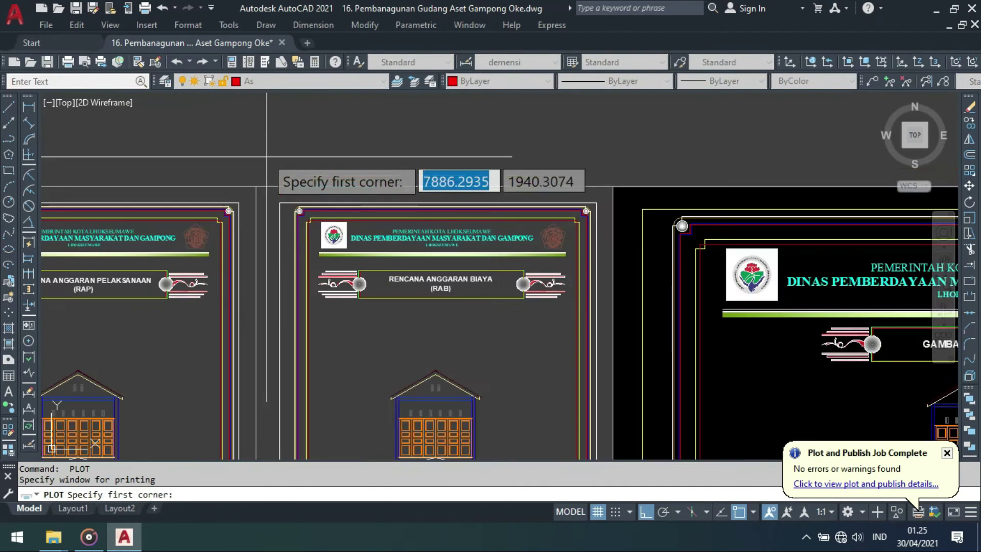
scroll(336, 202, "down", 2)
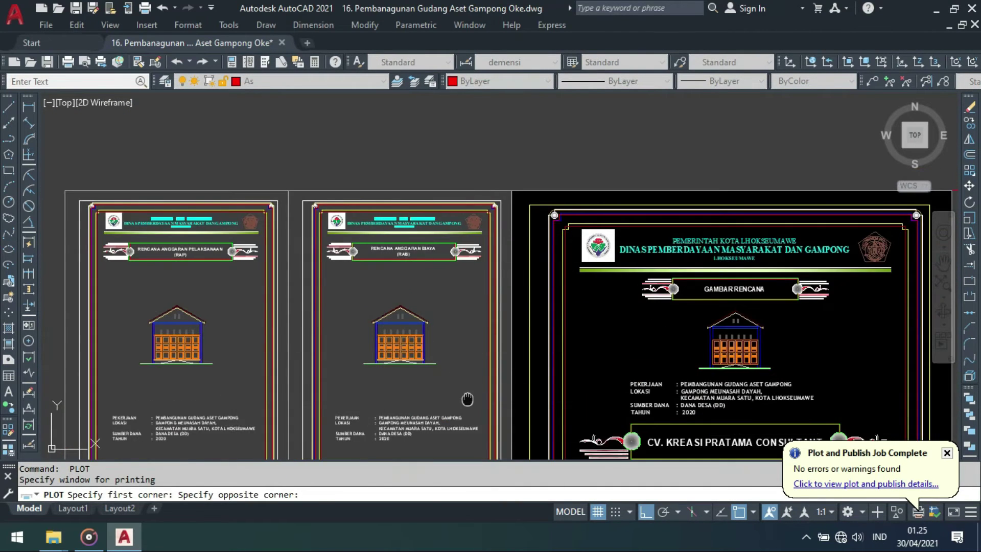
middle_click_drag(469, 399, 348, 205)
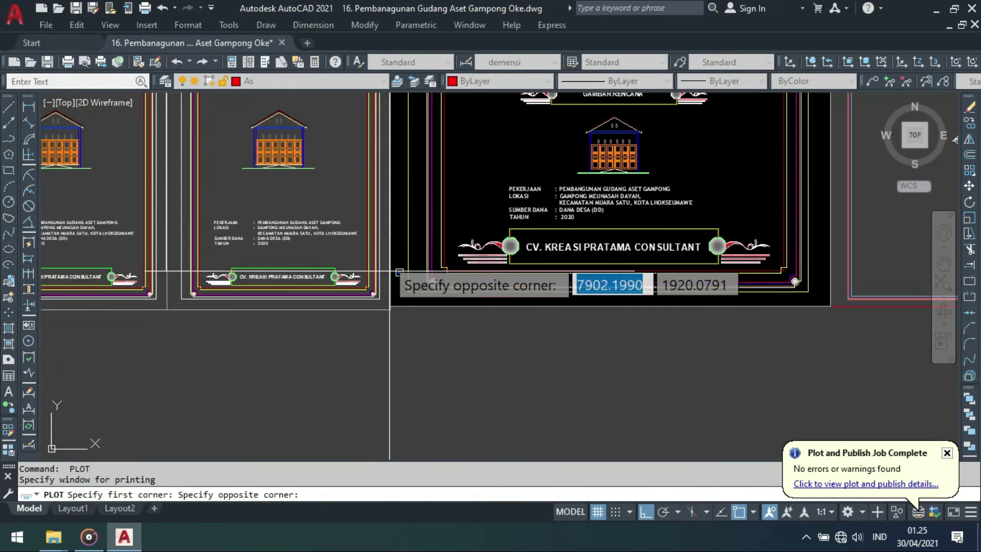
left_click(390, 310)
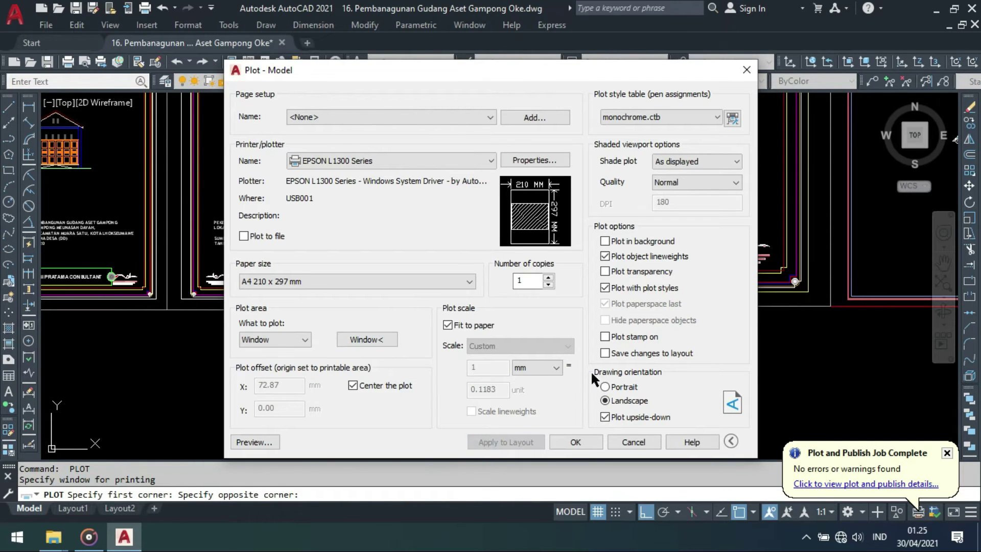
Step: Set the RAB cover's drawing orientation to Portrait, inspect the preview and print the sheet from it
left_click(731, 441)
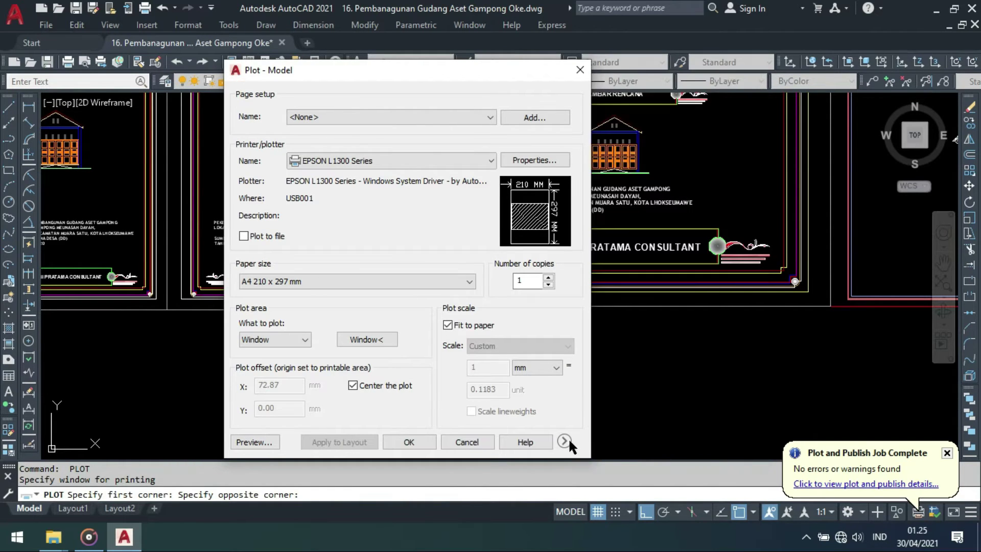
left_click(565, 441)
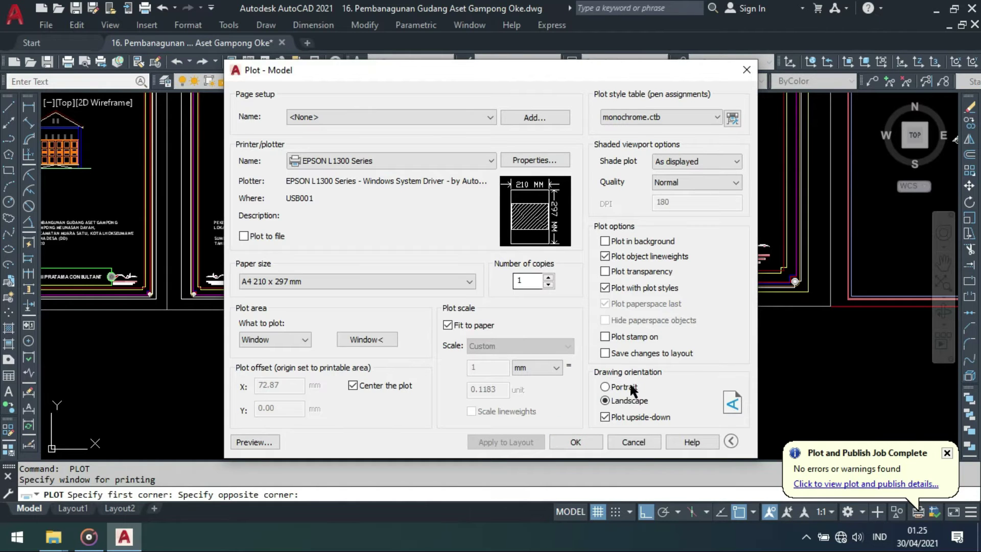
left_click(608, 387)
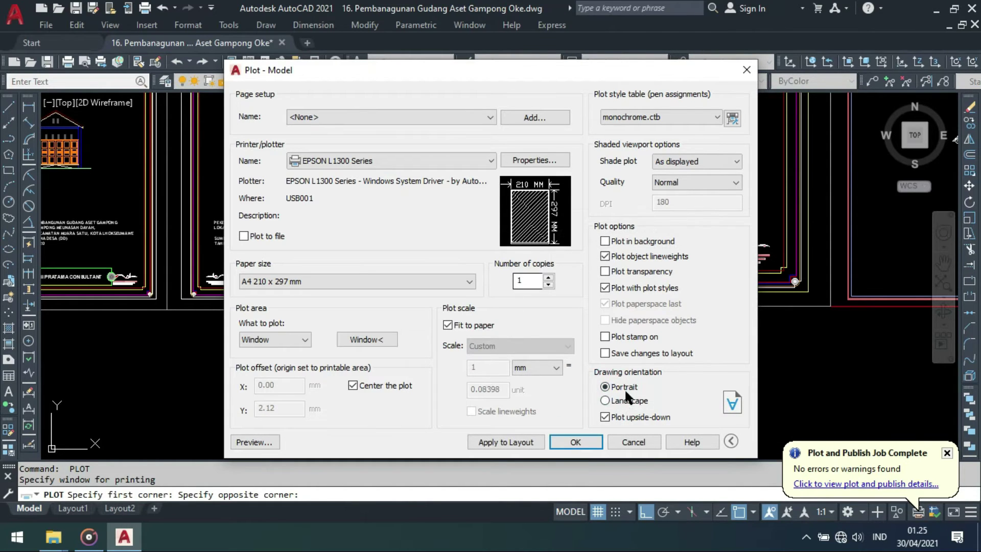
left_click(241, 442)
scroll(414, 128, "up", 3)
left_click_drag(414, 127, 357, 192)
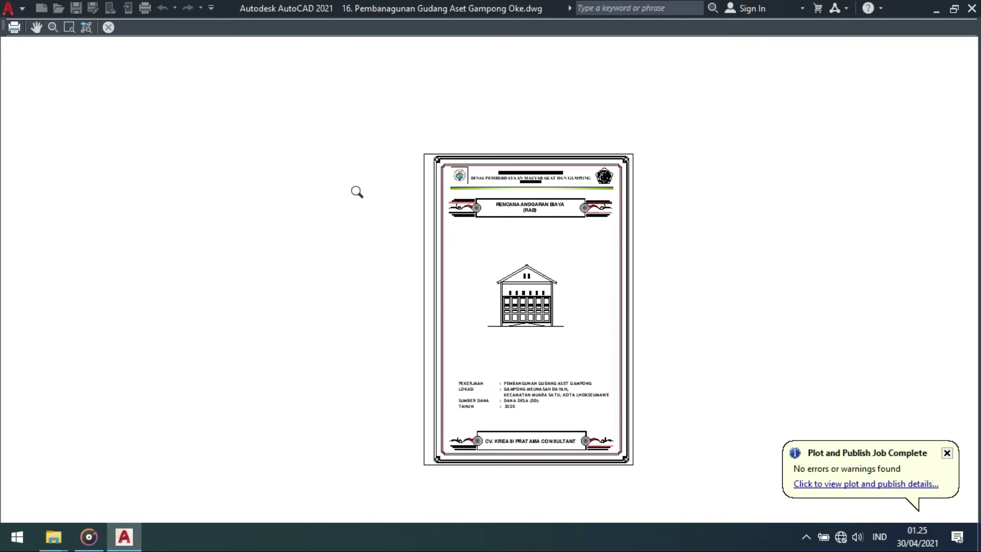
left_click(14, 27)
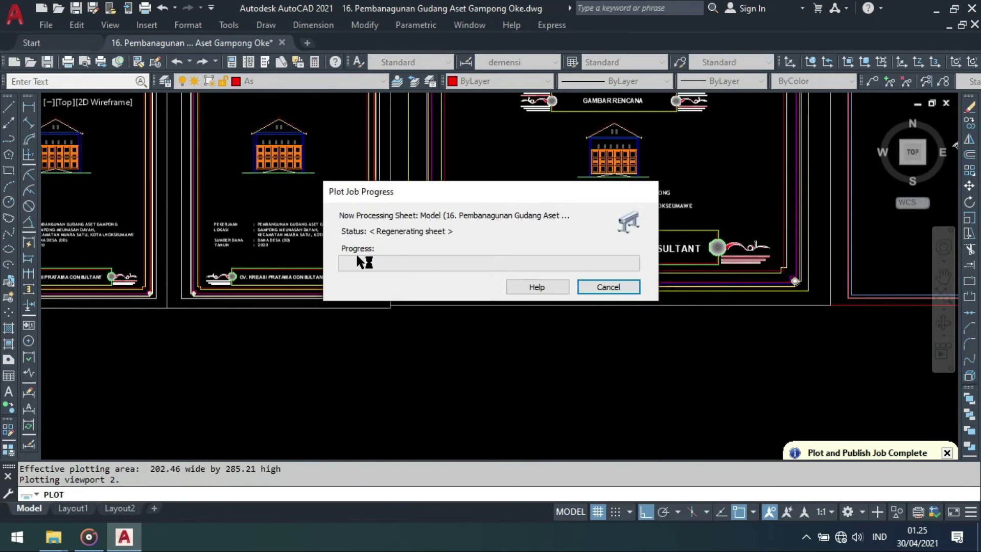
Step: Plot the Rencana Anggaran Pelaksanaan (RAP) cover with a window around its outer frame, previewing it and printing from the preview
scroll(269, 230, "down", 5)
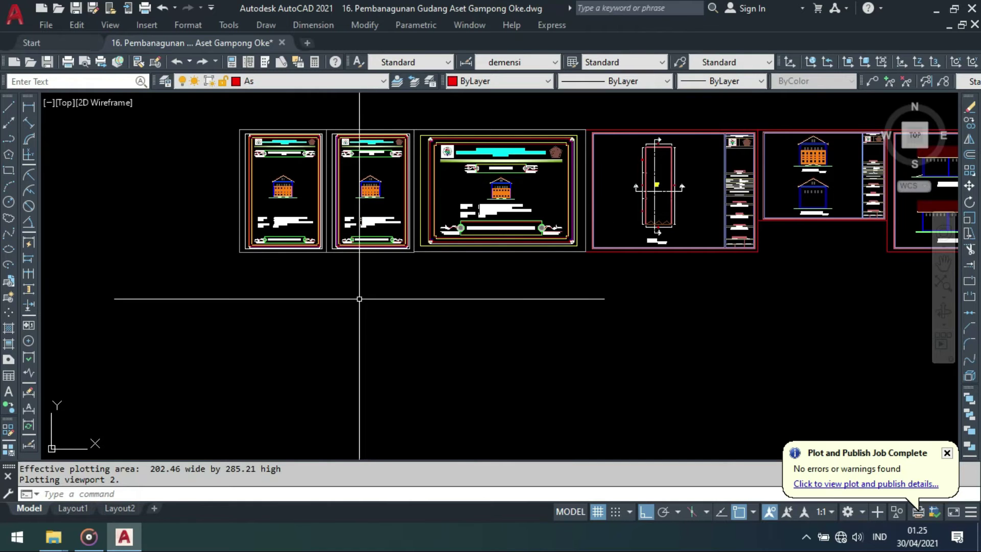
key("ctrl+p")
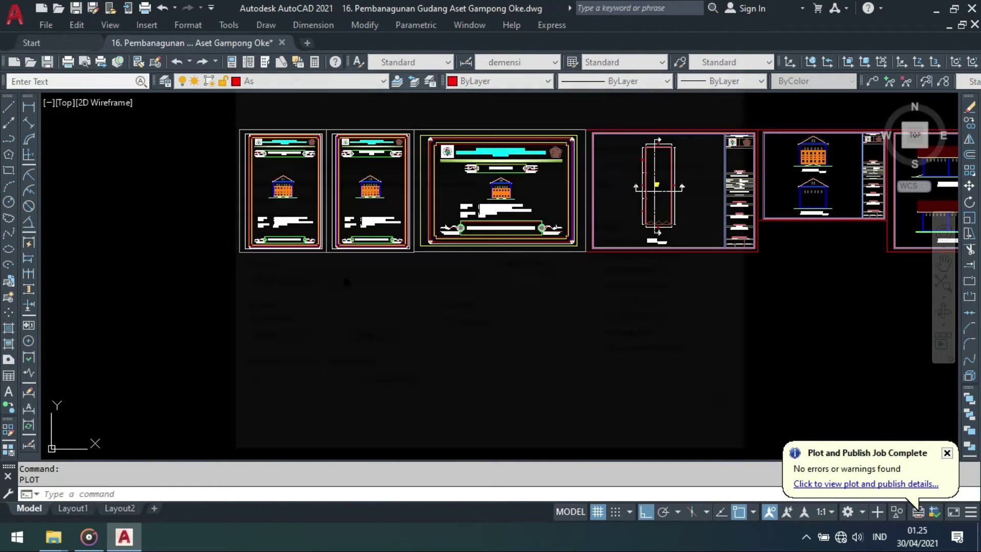
left_click(365, 338)
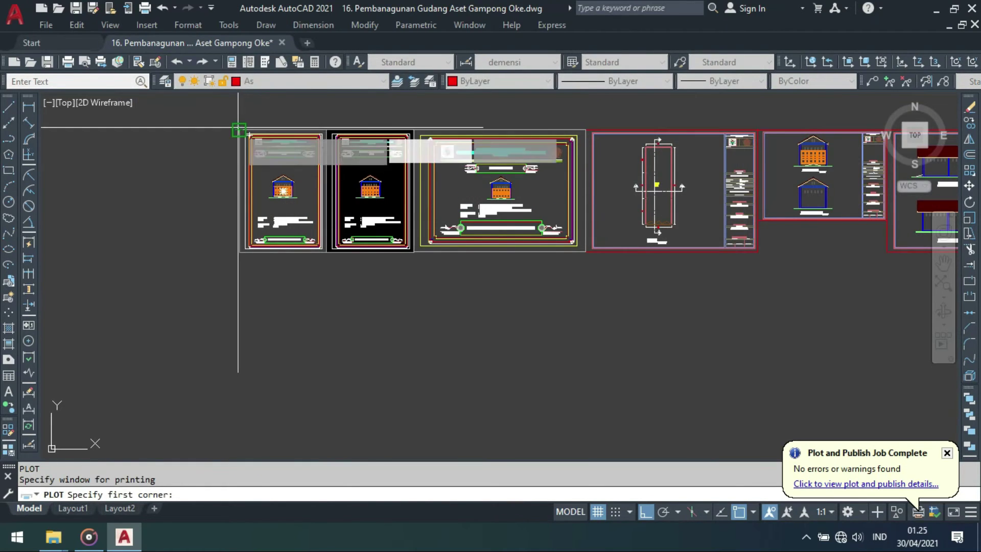
left_click(236, 128)
scroll(312, 225, "up", 6)
left_click(320, 248)
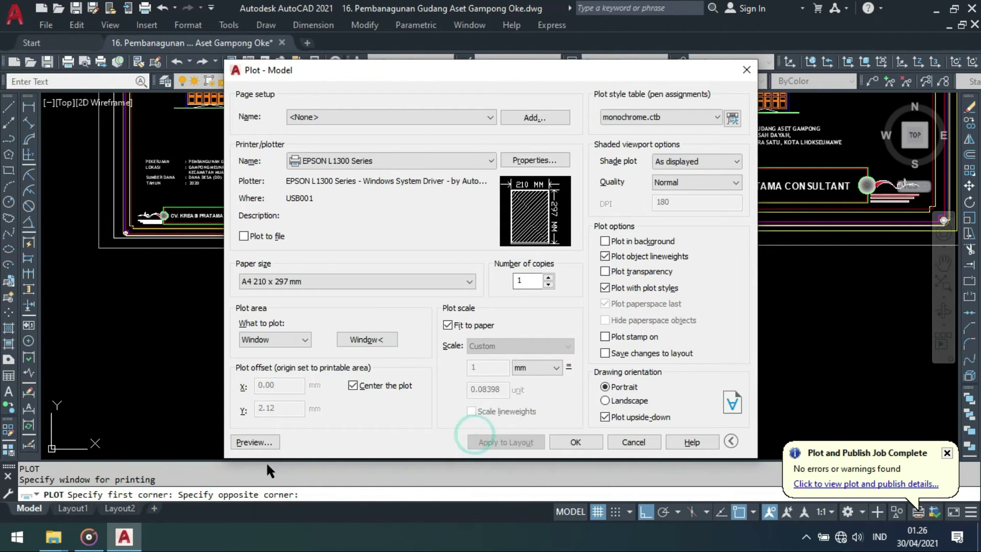
left_click(252, 440)
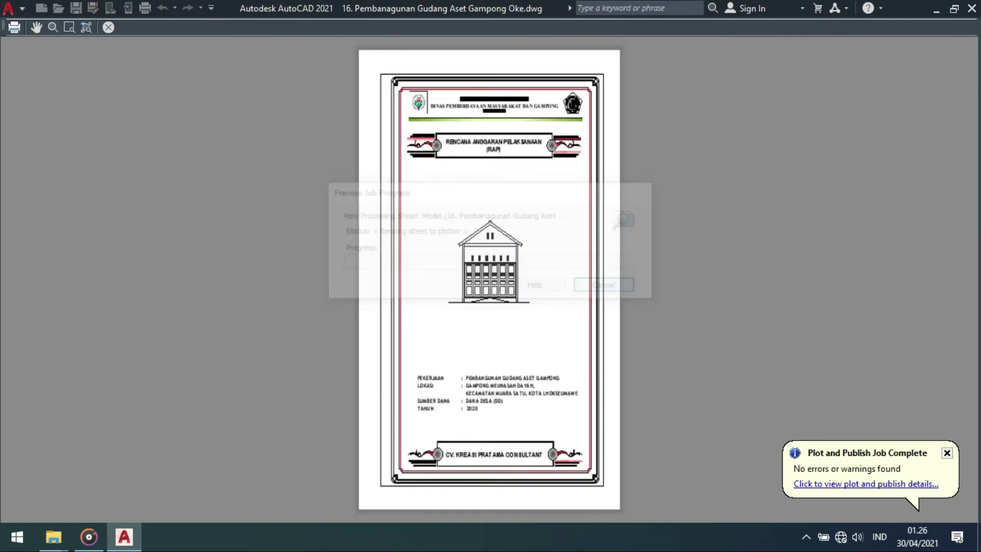
left_click(14, 27)
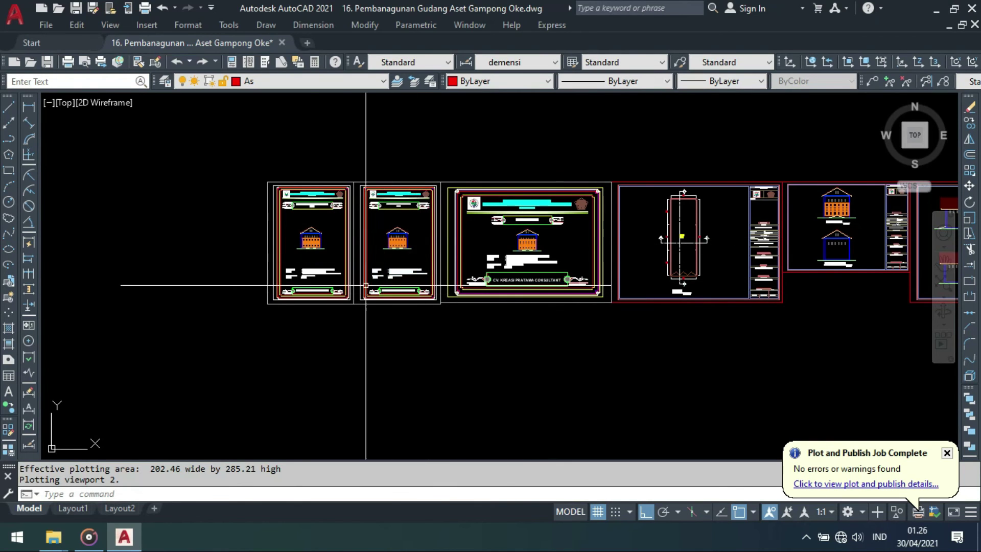
Step: Move the raised Potongan A-A section sheet from its upper-left frame corner to the upper-right frame corner of the side elevations sheet
scroll(366, 285, "down", 4)
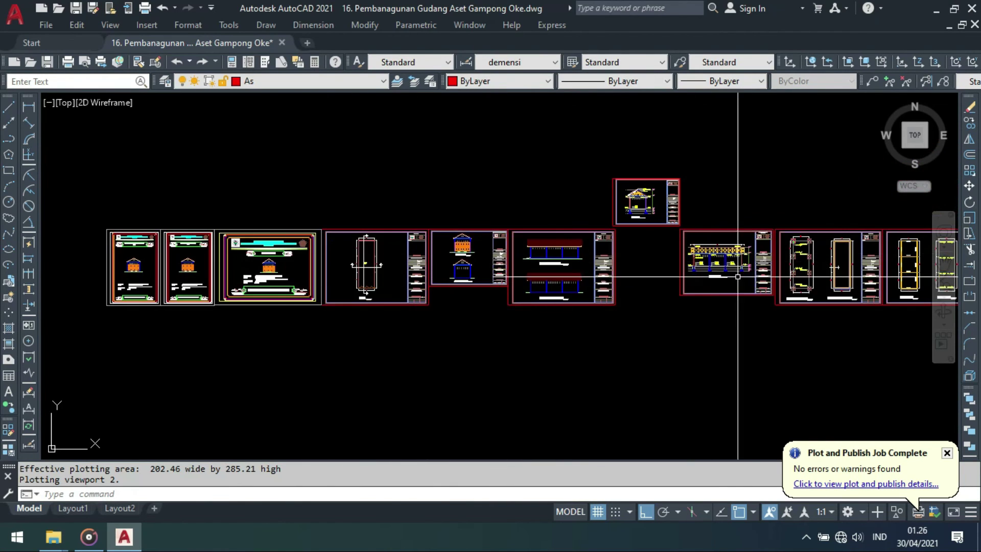
scroll(639, 253, "up", 5)
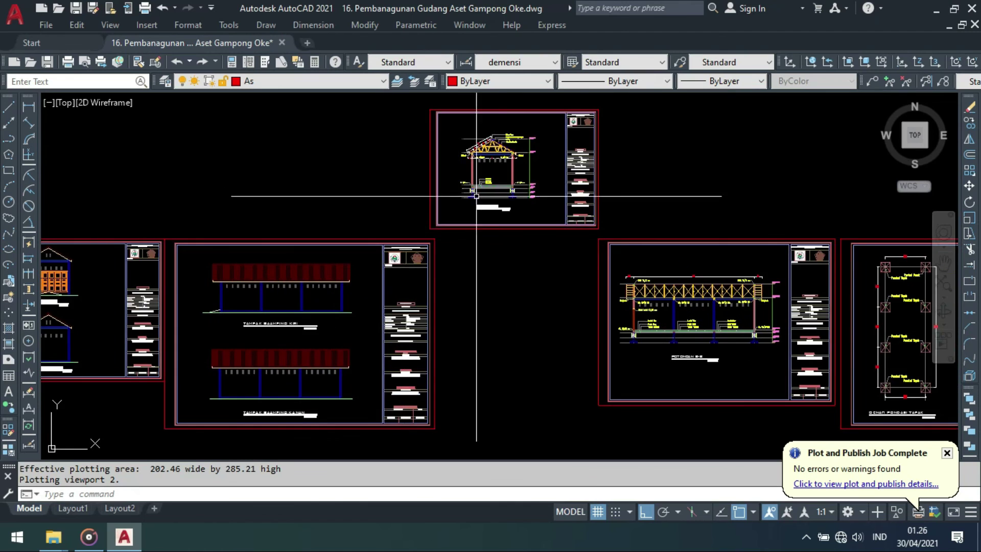
left_click(360, 106)
left_click(582, 280)
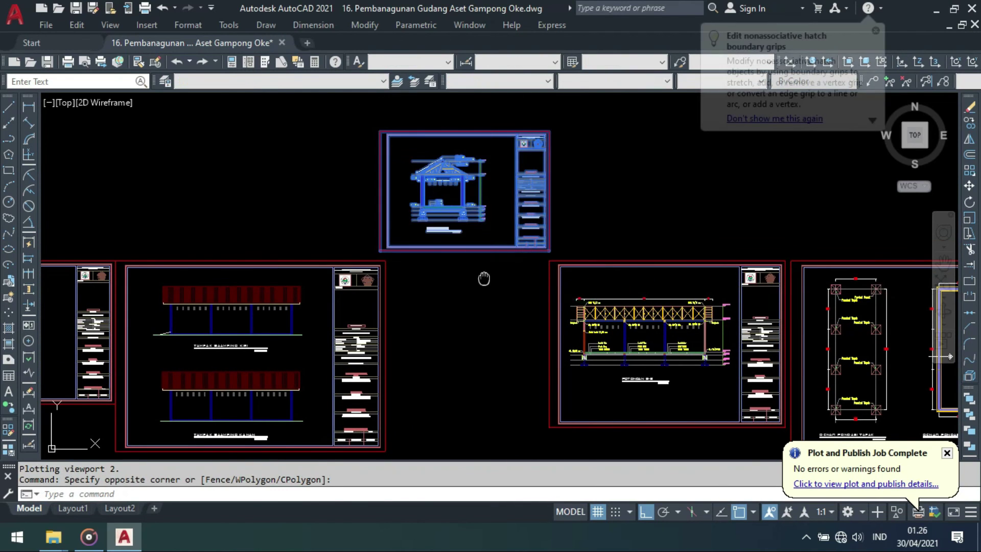
middle_click_drag(482, 278, 491, 269)
type("m")
key("Return")
left_click(389, 124)
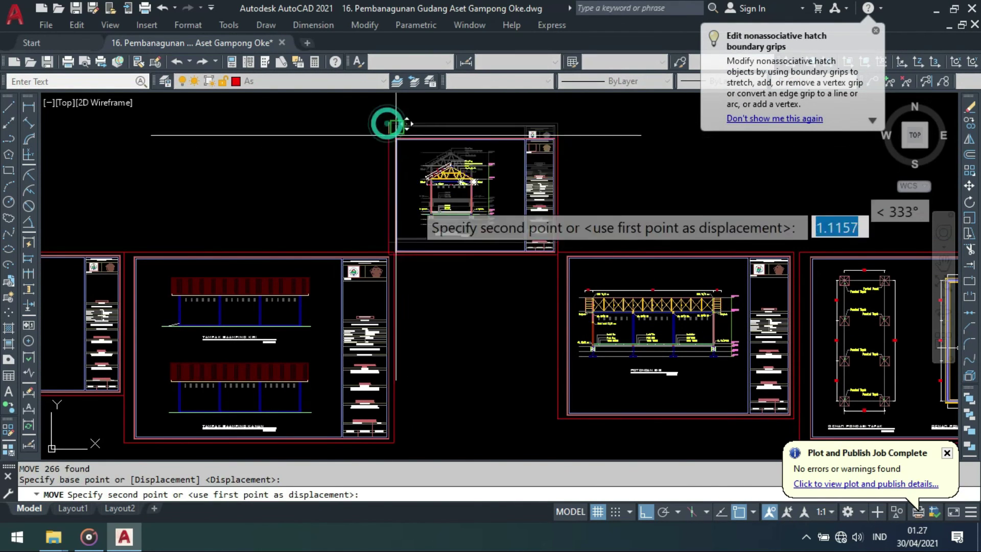
scroll(388, 124, "up", 3)
scroll(391, 276, "up", 2)
left_click(368, 256)
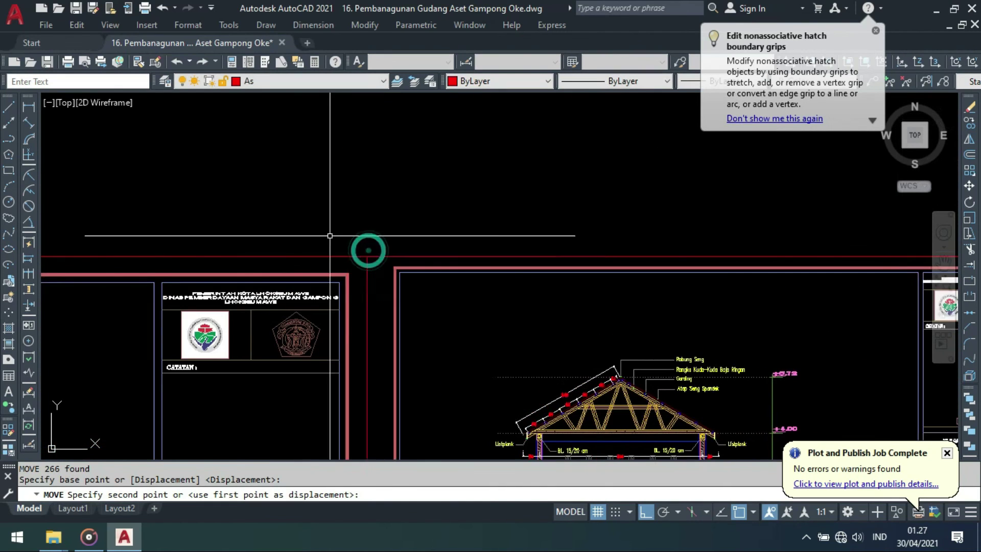
Step: Move the Potongan B-B sheet and all sheets beyond it together so their frames adjoin the upper-right frame corner of the Potongan A-A sheet
scroll(286, 215, "down", 4)
left_click(545, 203)
scroll(493, 205, "down", 4)
scroll(592, 265, "down", 4)
middle_click_drag(826, 305, 504, 312)
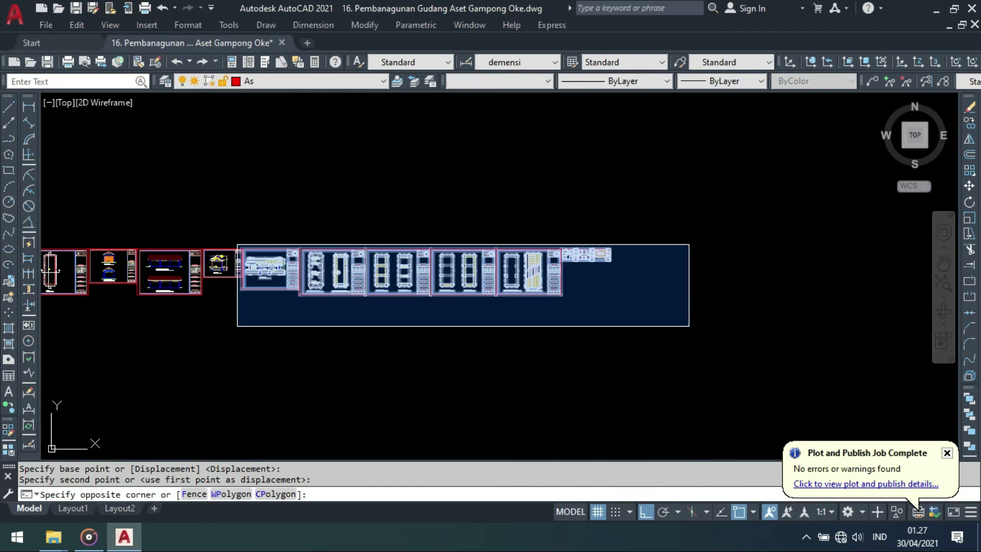
left_click(692, 322)
scroll(270, 335, "up", 2)
scroll(220, 263, "up", 2)
scroll(221, 263, "up", 4)
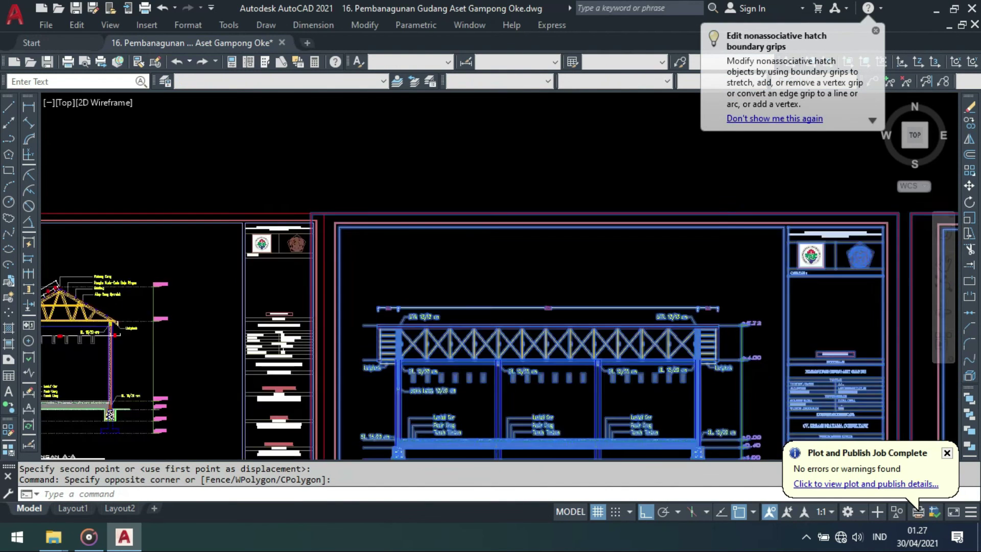
scroll(312, 225, "up", 2)
type("M")
key("Return")
scroll(318, 210, "up", 4)
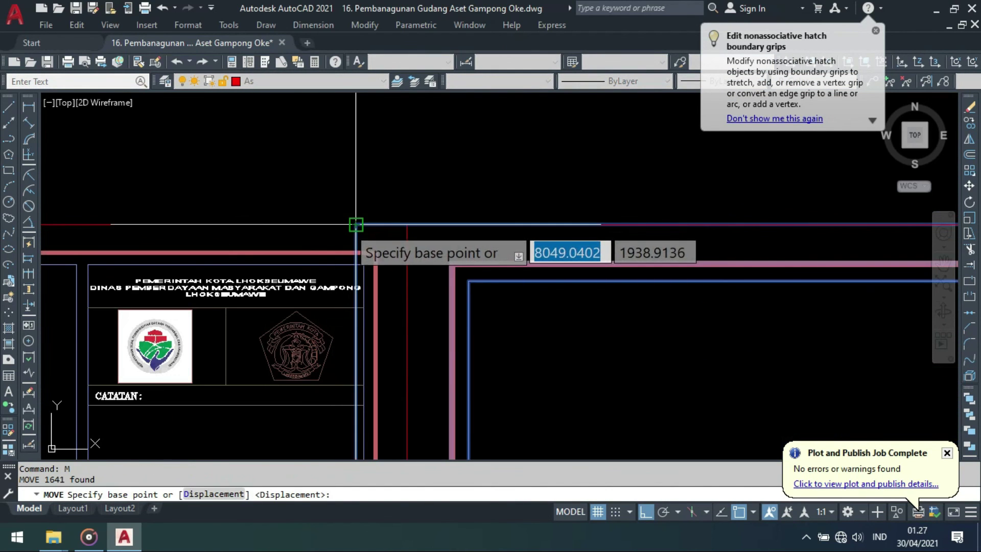
left_click(340, 207)
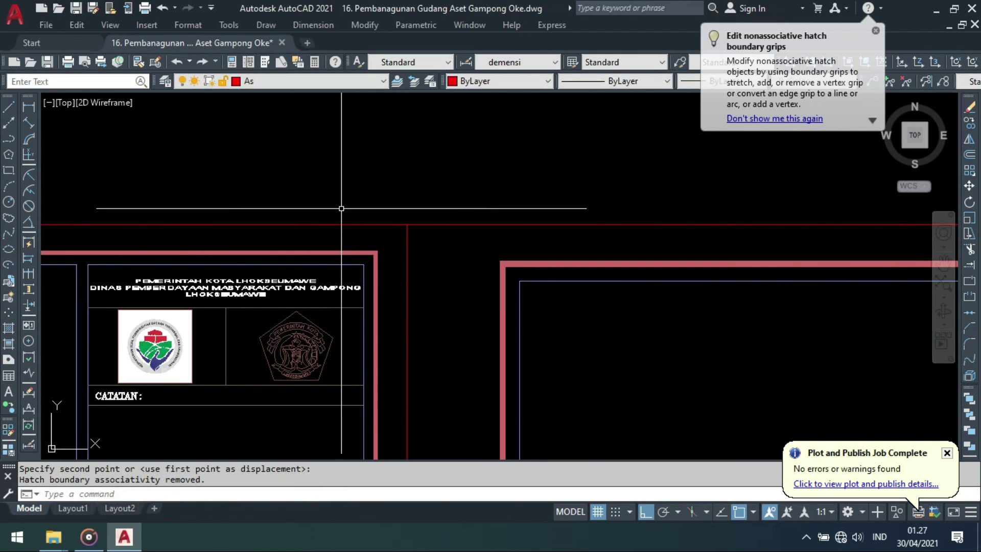
Step: Save the drawing with the full row of sheets in view
scroll(455, 265, "down", 8)
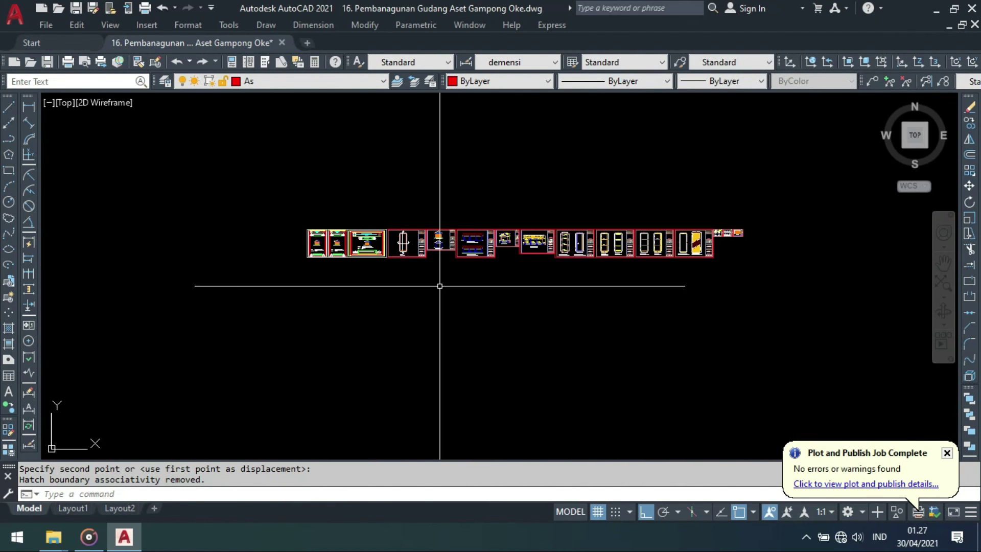
middle_click_drag(435, 274, 410, 265)
key("Escape")
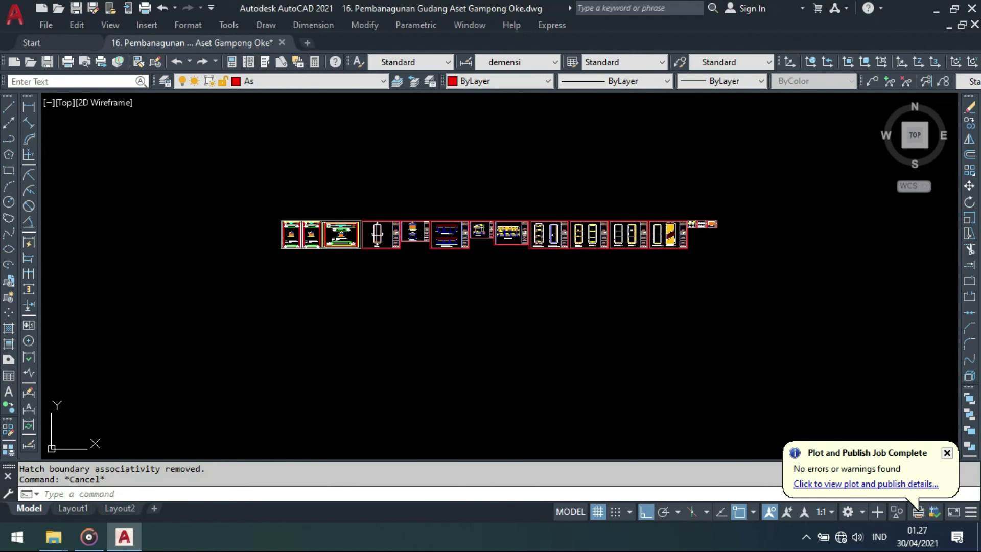
key("ctrl+s")
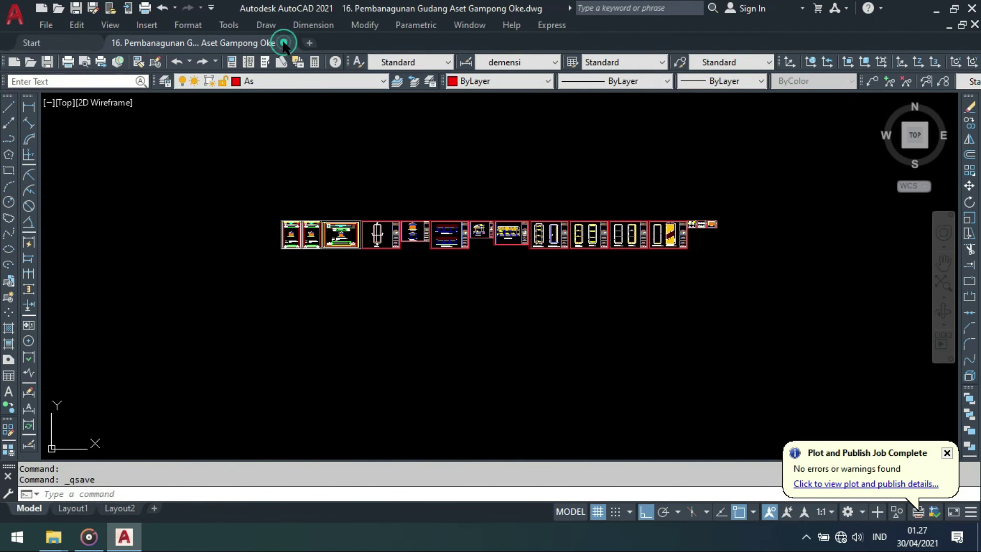